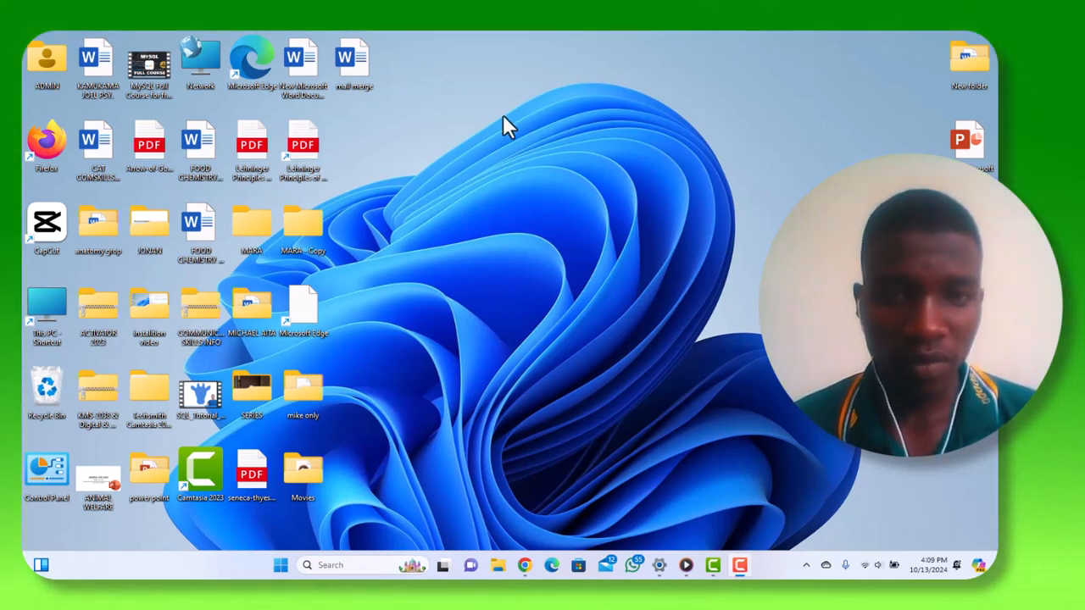
double_click(347, 74)
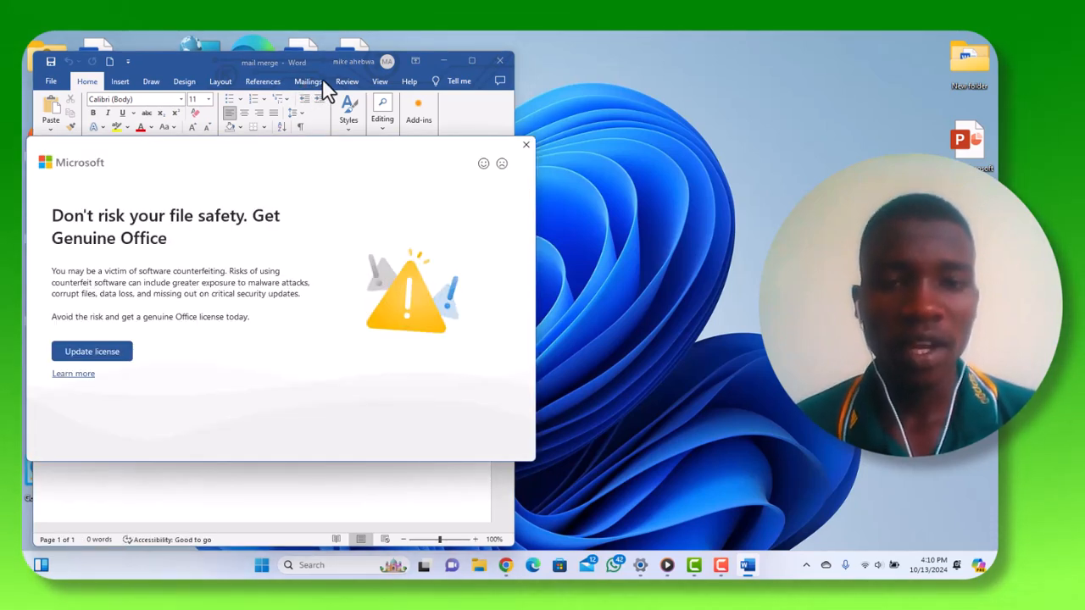
left_click(525, 144)
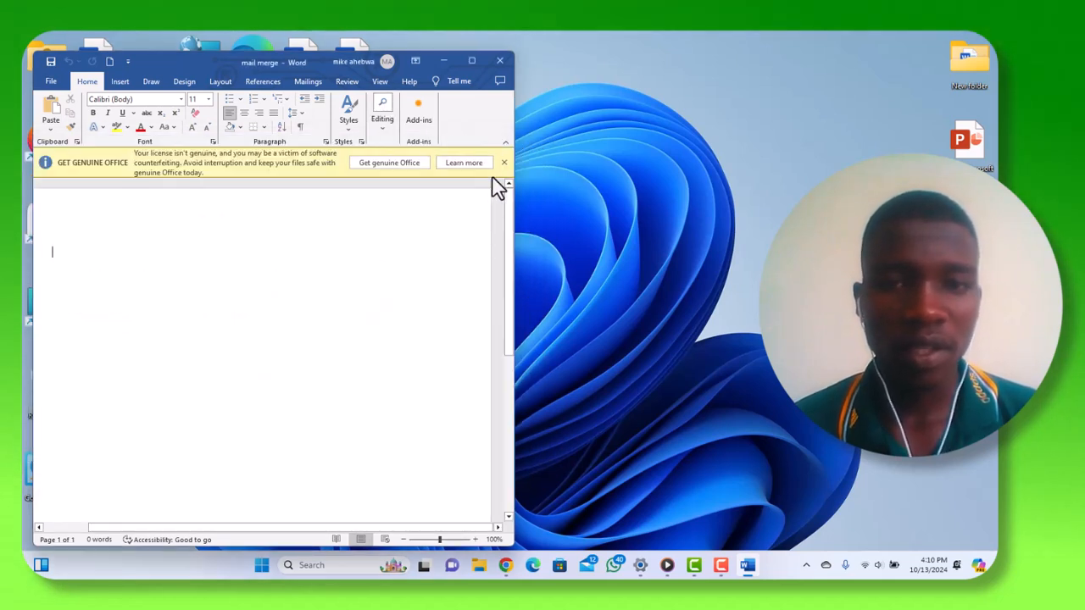
left_click(504, 162)
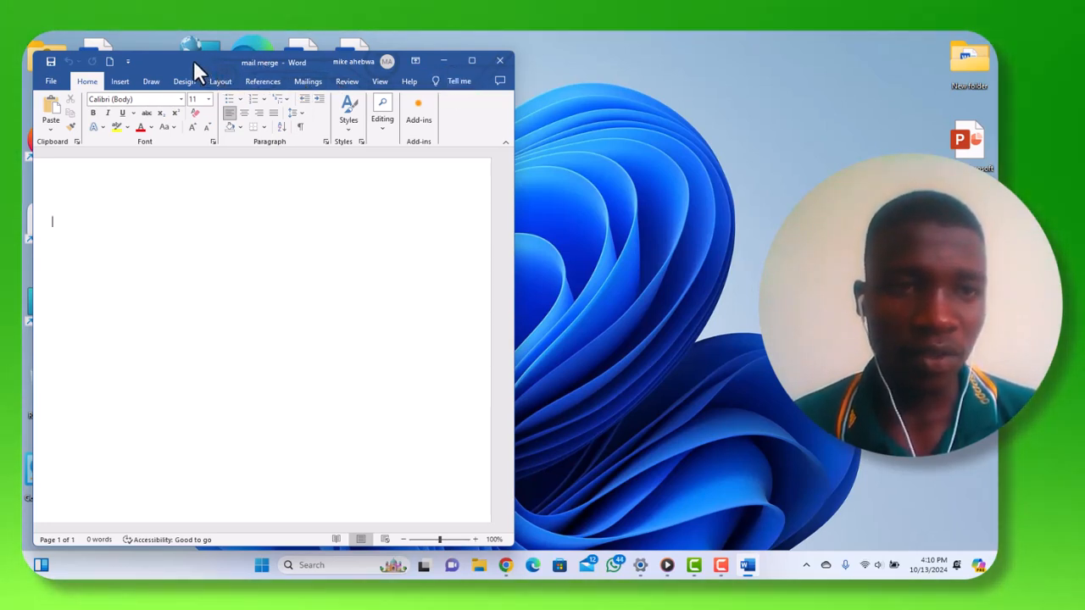
left_click_drag(190, 59, 196, 99)
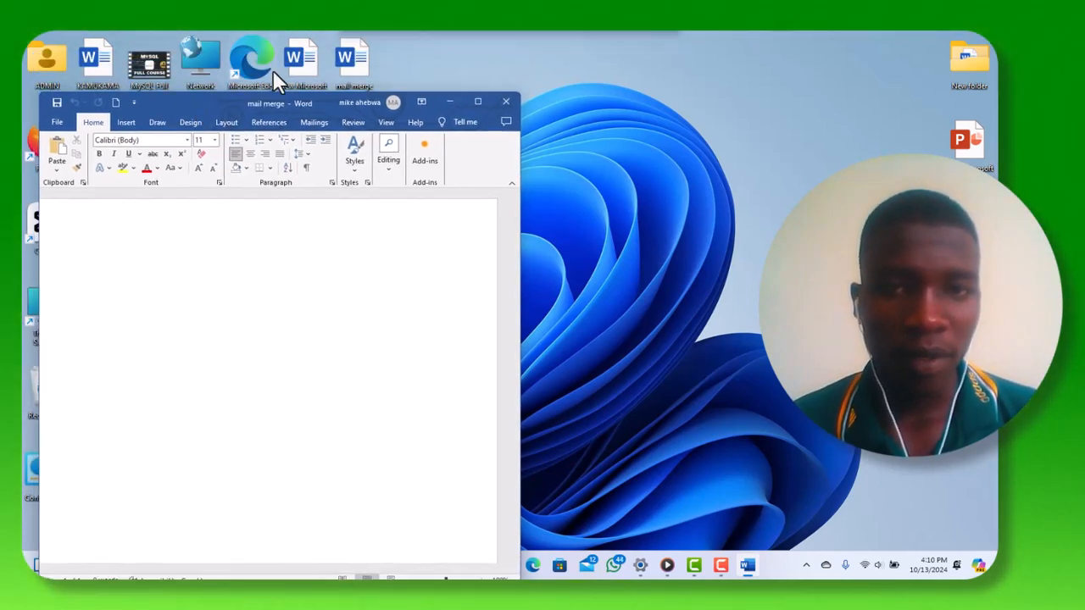
left_click(505, 102)
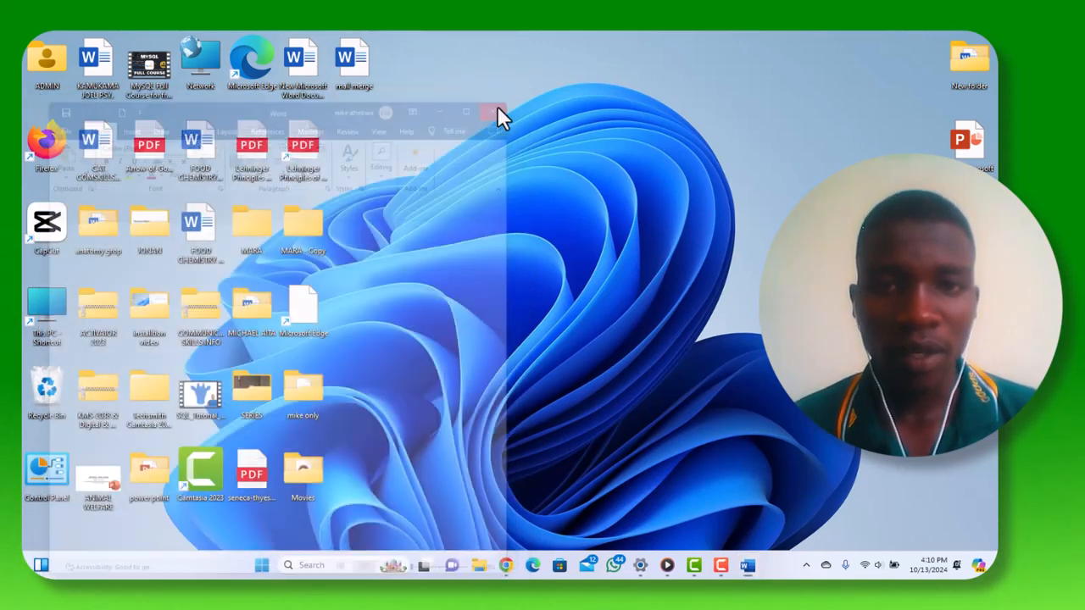
- Open the mail merge document from the desktop in a maximized window and dismiss the licence notice
double_click(351, 61)
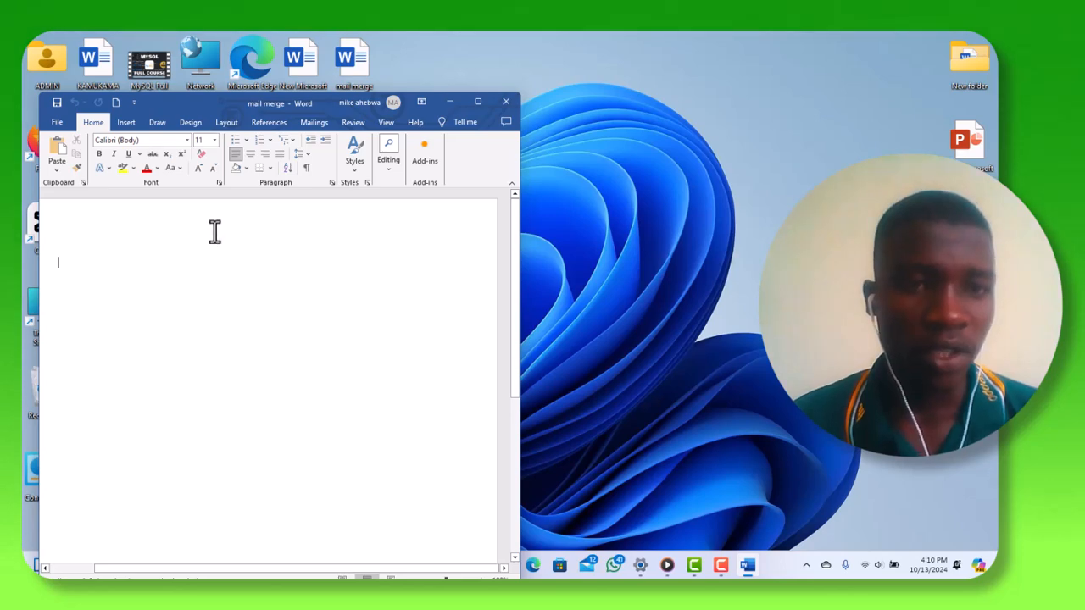
left_click(478, 102)
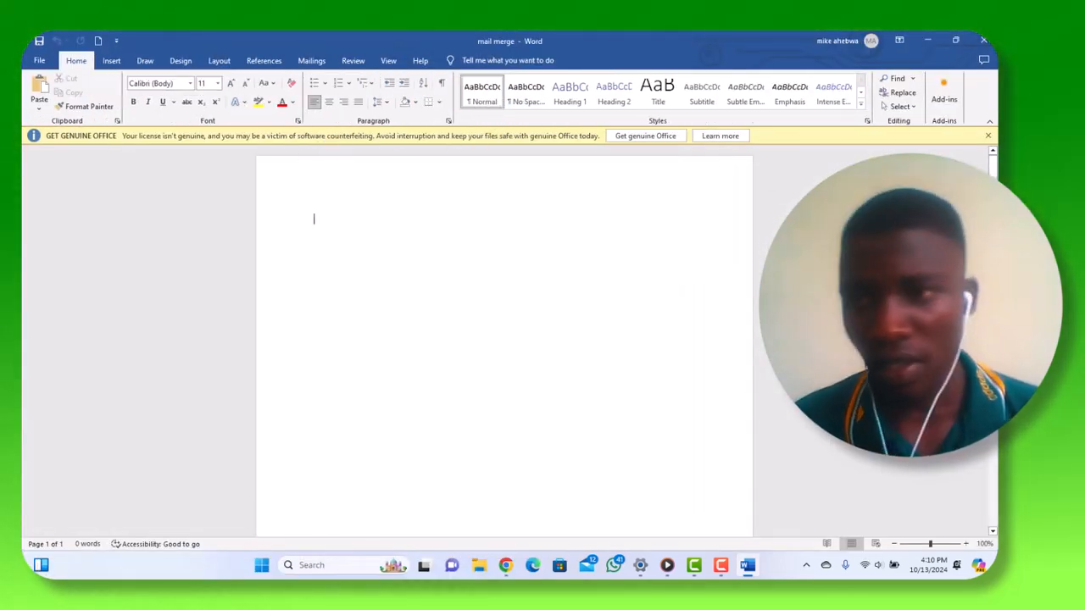
left_click(988, 135)
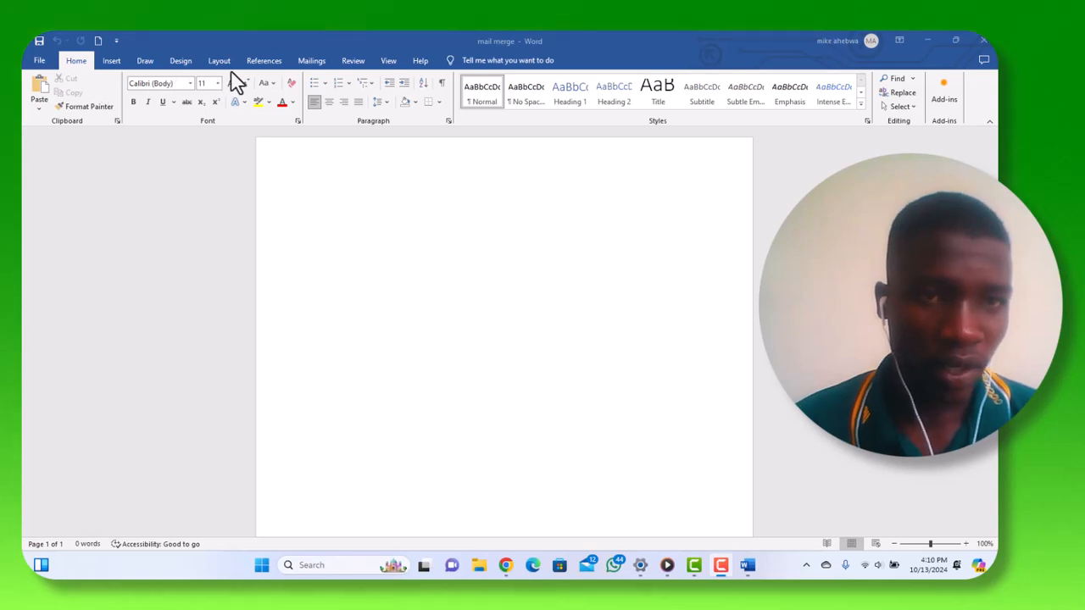
- Set the document up as a Letters mail merge and open the Step-by-Step Mail Merge Wizard
left_click(312, 61)
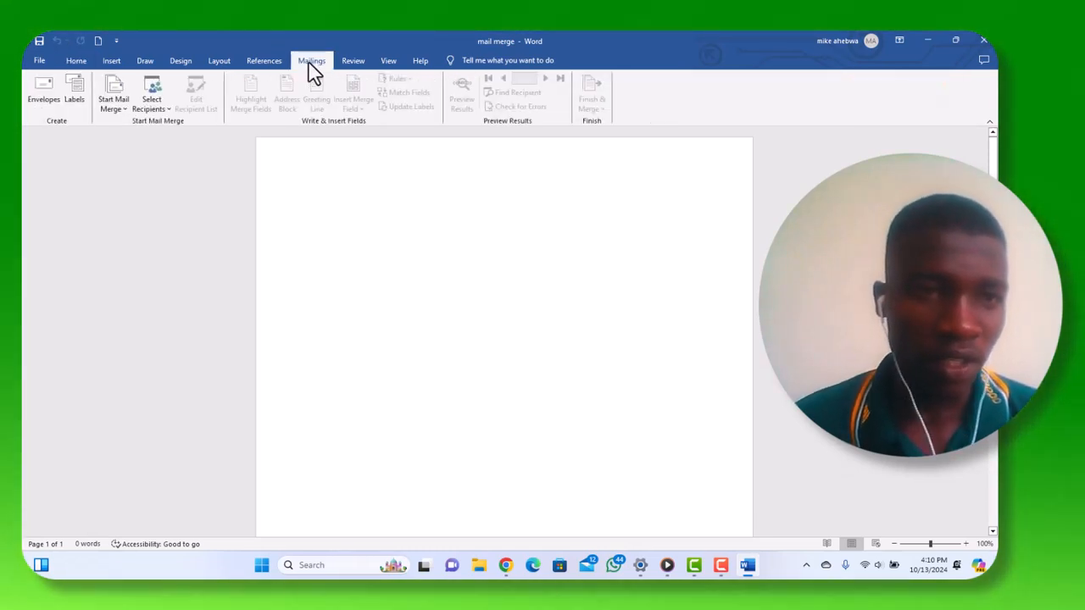
left_click(113, 102)
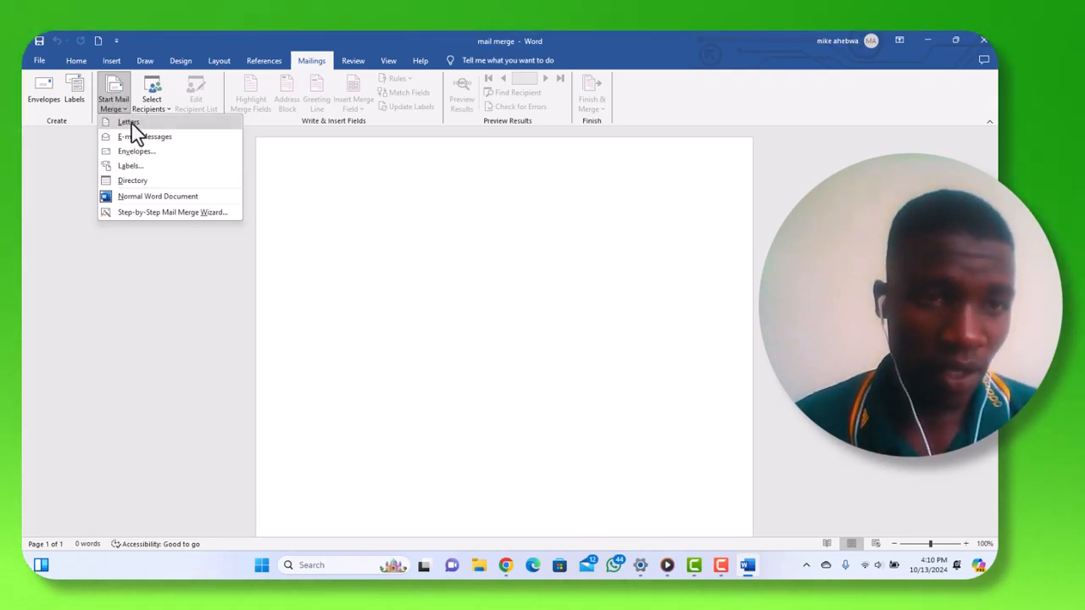
left_click(130, 124)
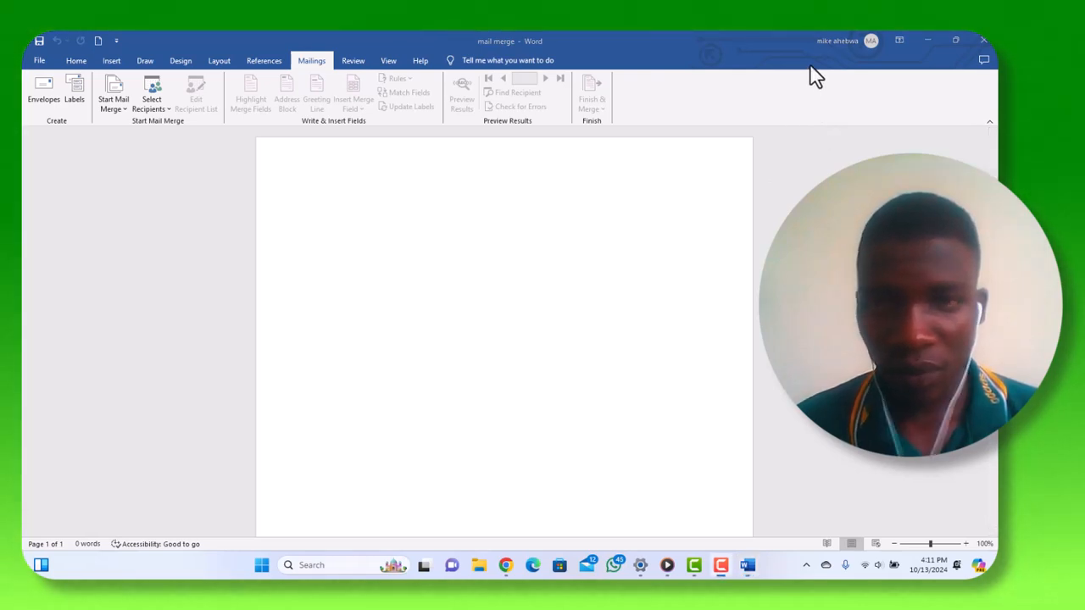
left_click(123, 112)
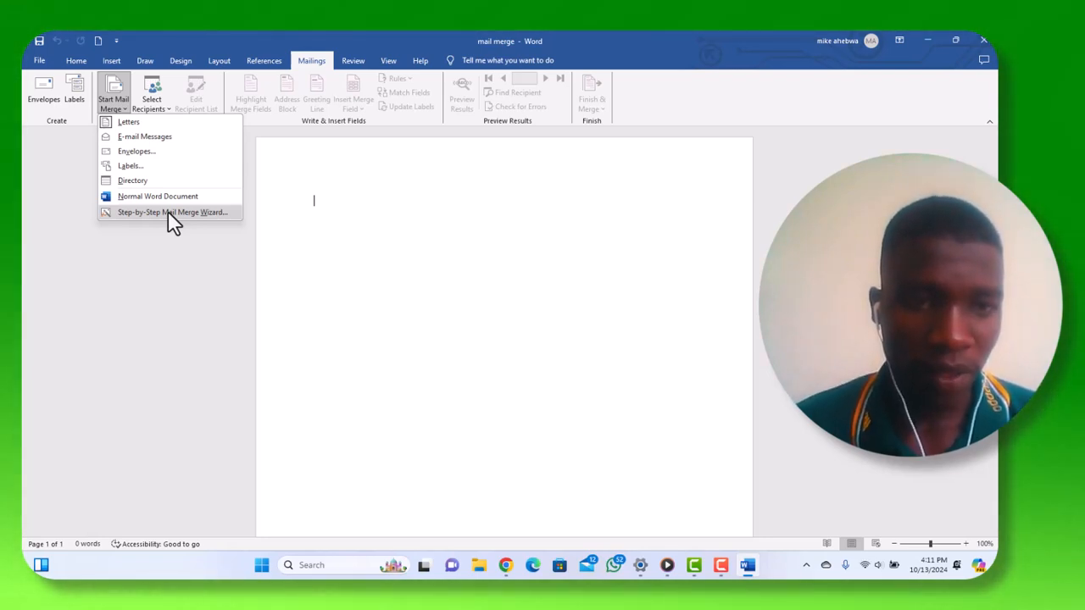
left_click(168, 211)
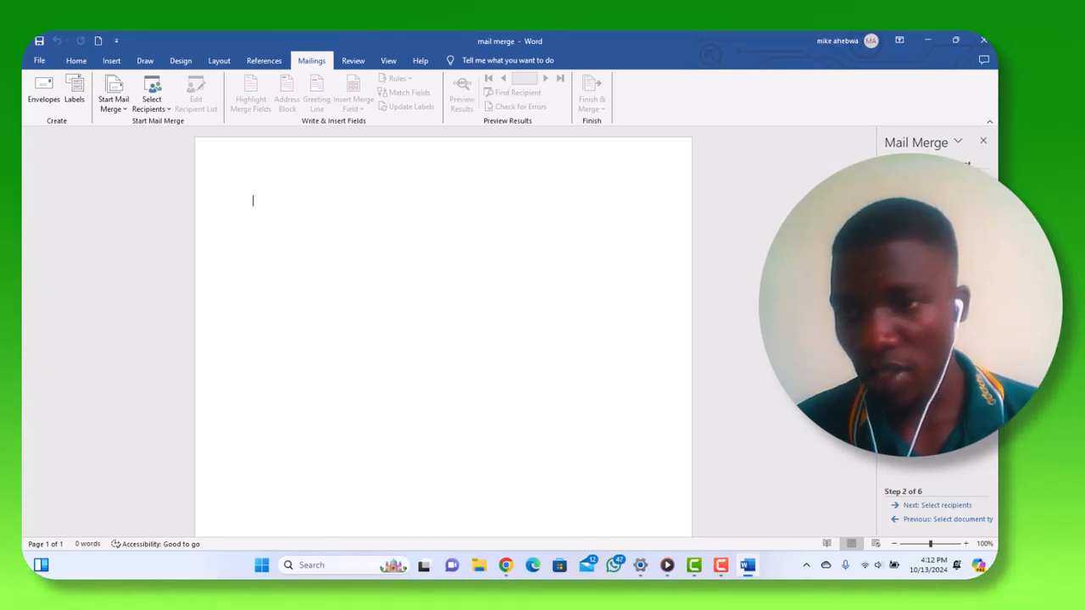
- Proceed to recipient selection in the wizard and add four more blank entries to a new address list
left_click(935, 505)
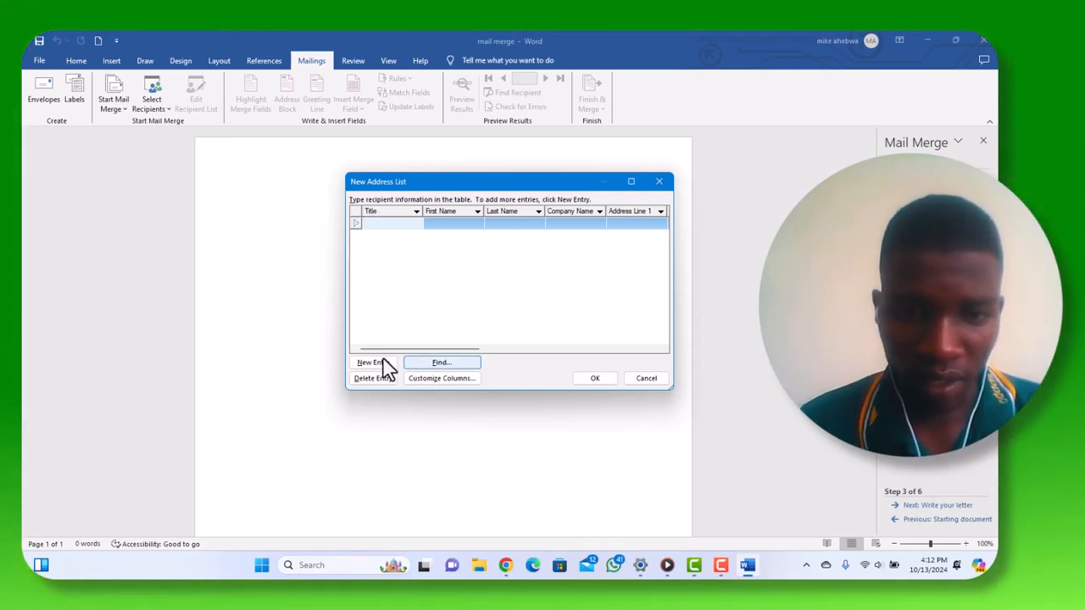
left_click(376, 366)
left_click(373, 364)
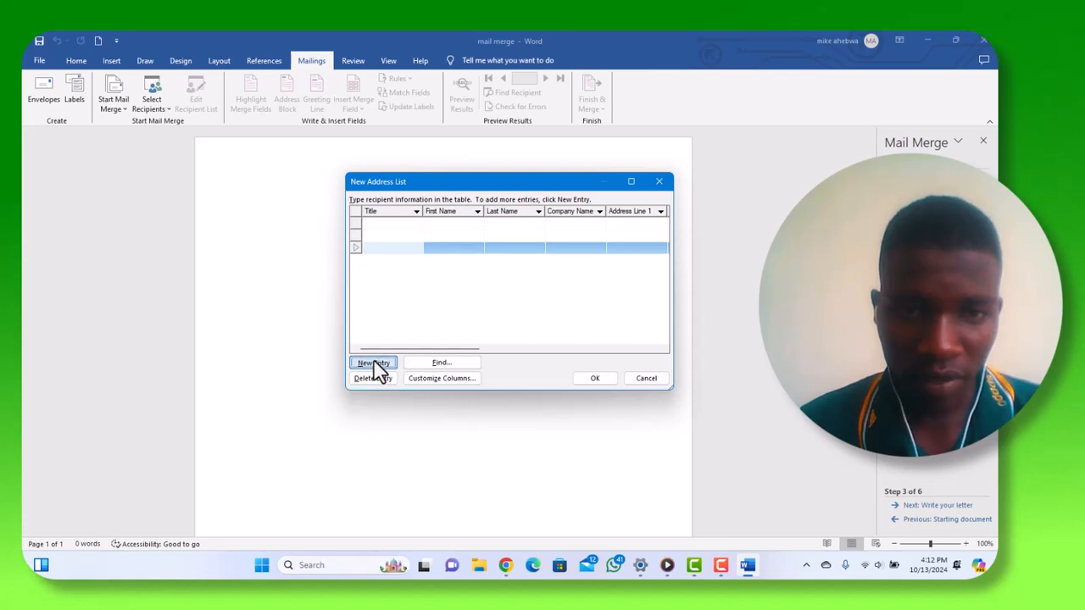
left_click(373, 363)
left_click(374, 363)
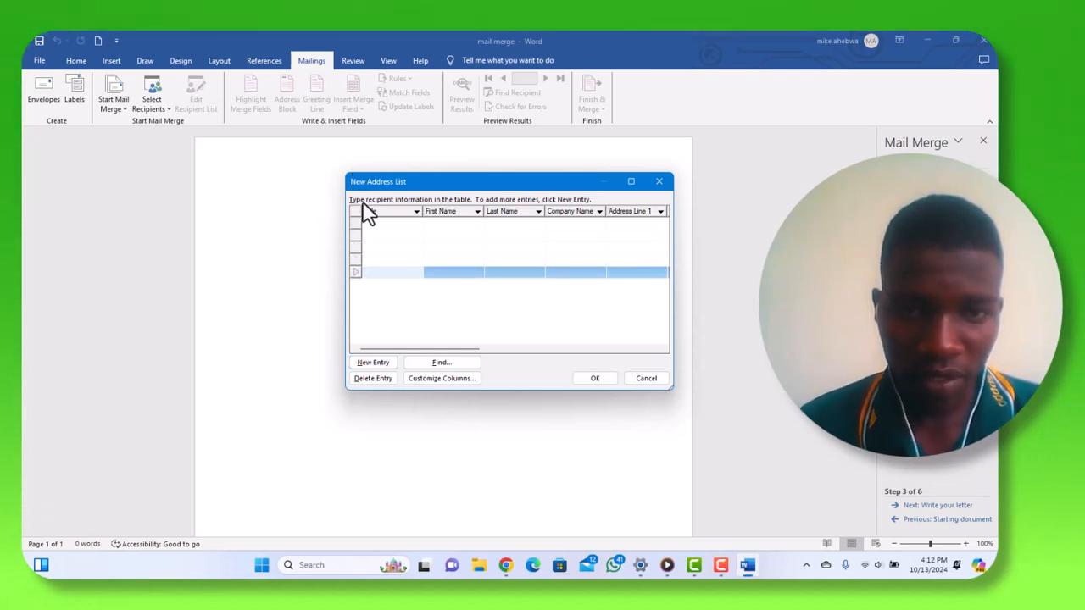
- Enter Dr. as the title of the first address list entry and move to its First Name field
left_click(373, 226)
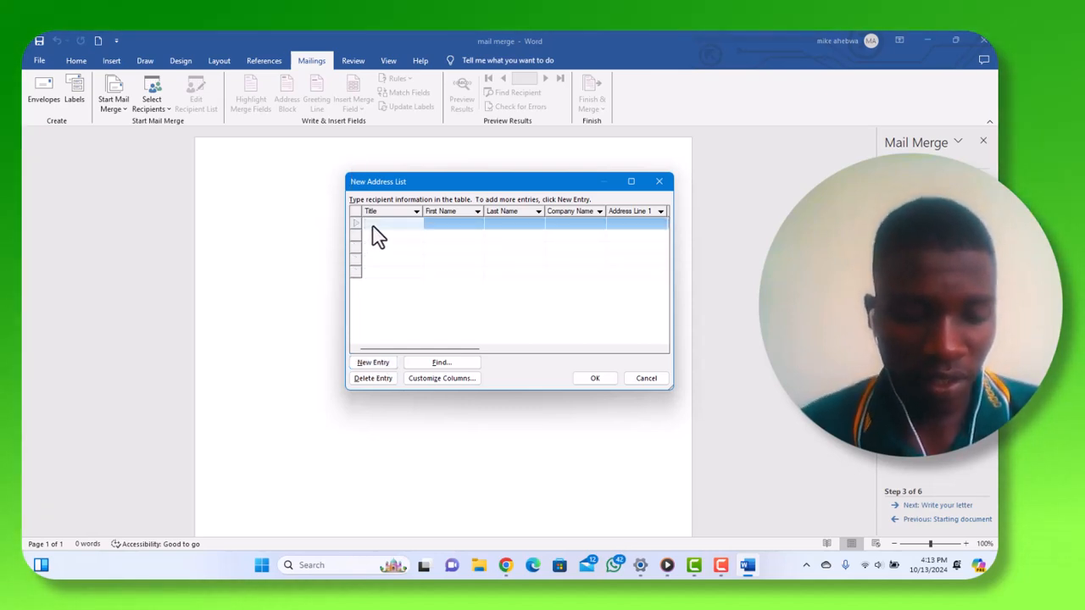
type("d")
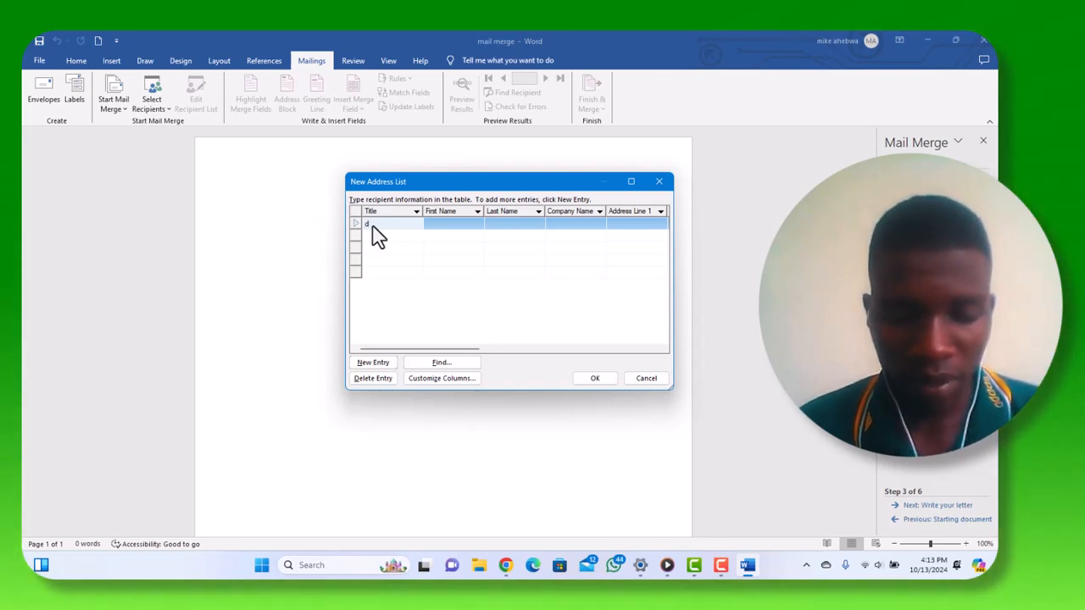
key("BackSpace")
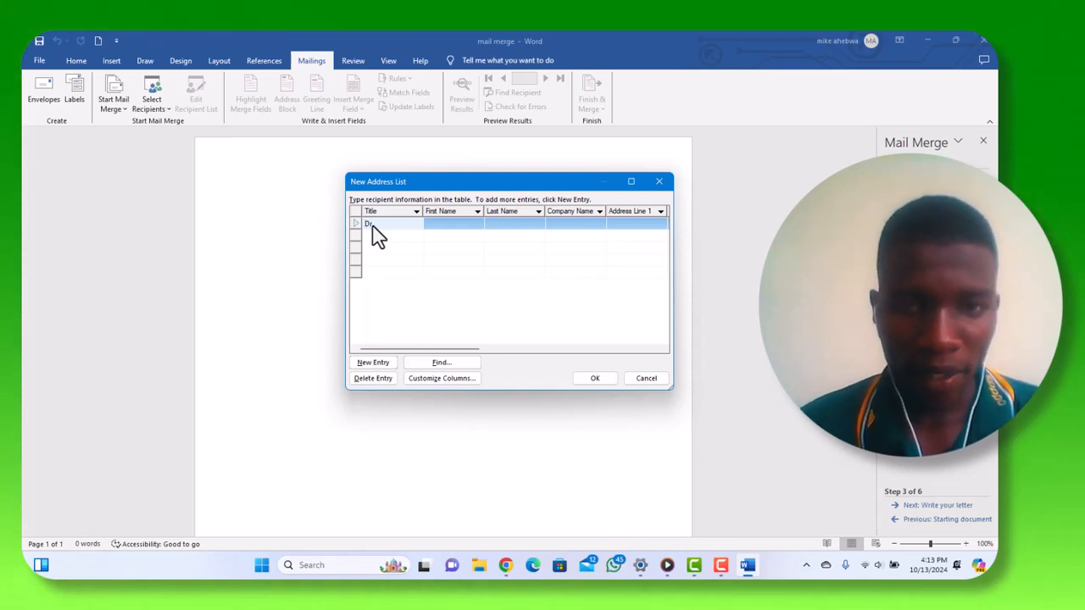
left_click(452, 233)
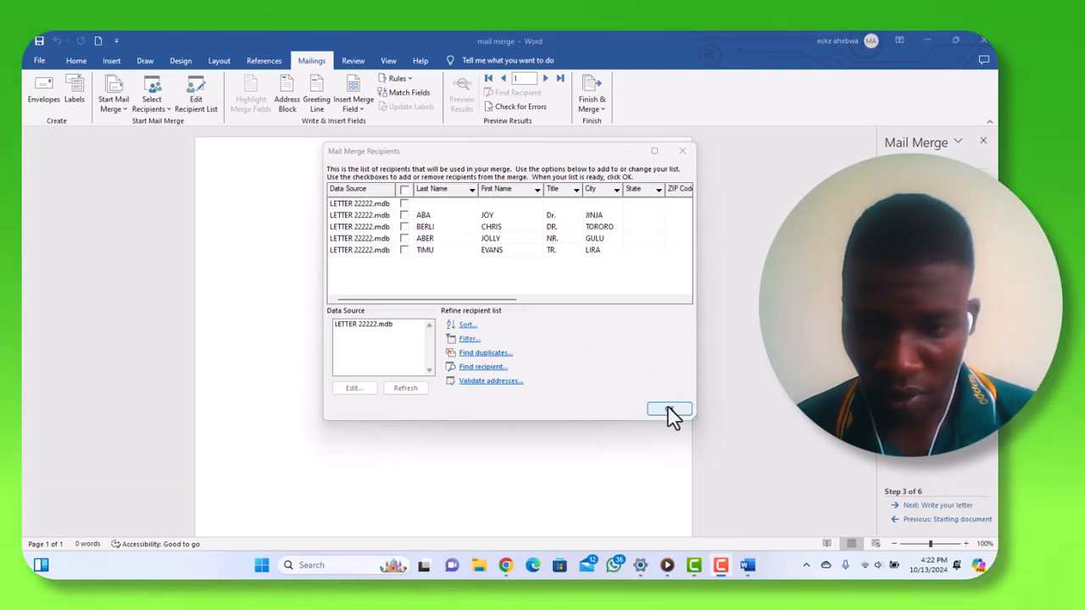
- Accept the mail merge recipient list and start the letter with the heading AJONZ ACADEMY PHARMACY
left_click(669, 410)
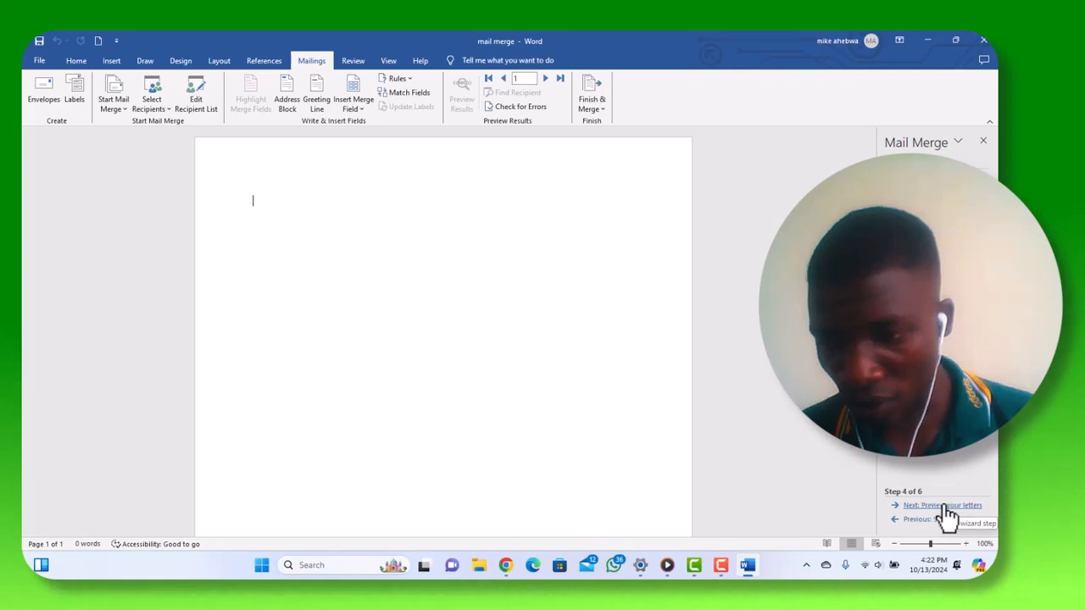
left_click(946, 507)
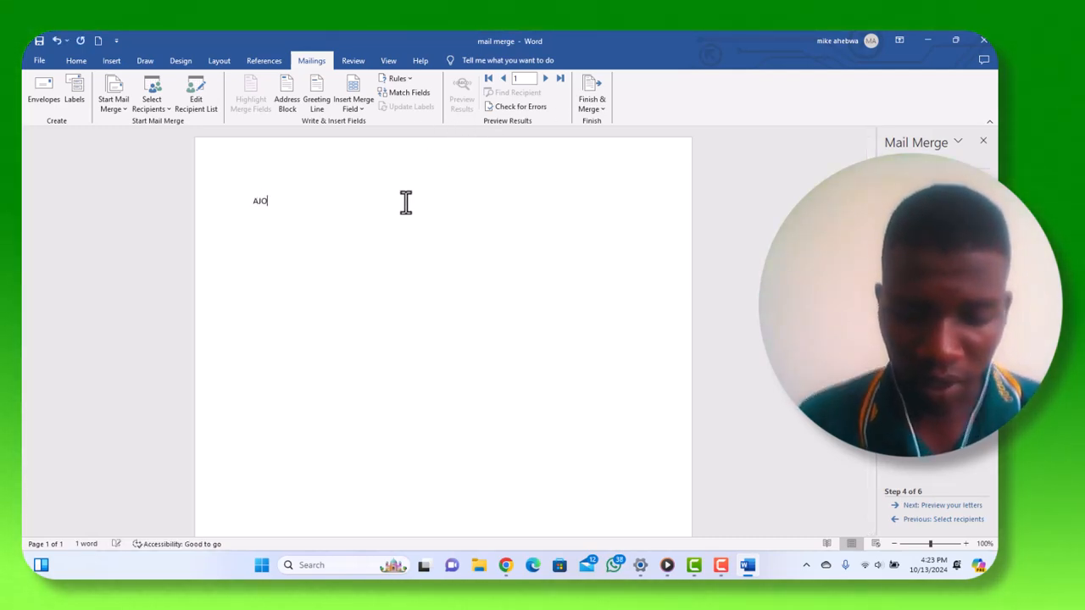
type("NZ")
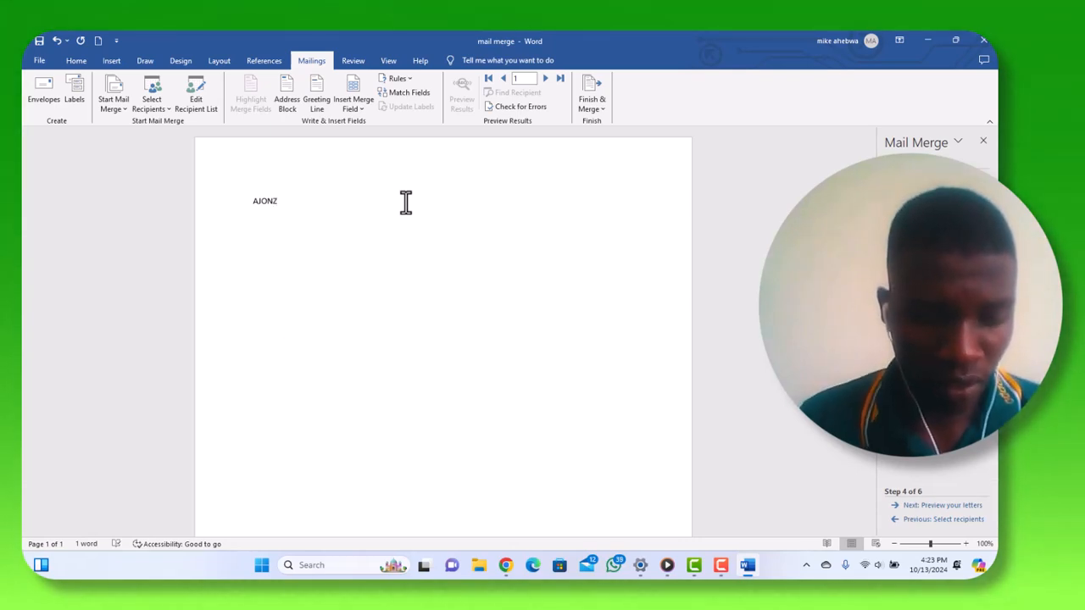
type(" ACADEMY PHARMACY")
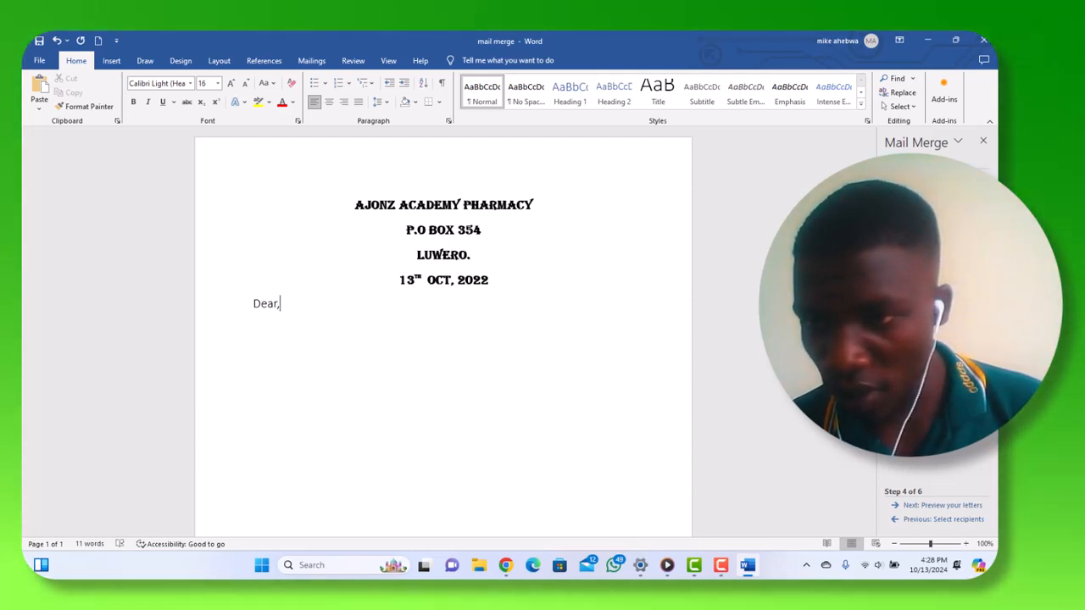
- Insert the Title merge field after "Dear," in the salutation, with a space before and after it
key("alt+shift+f")
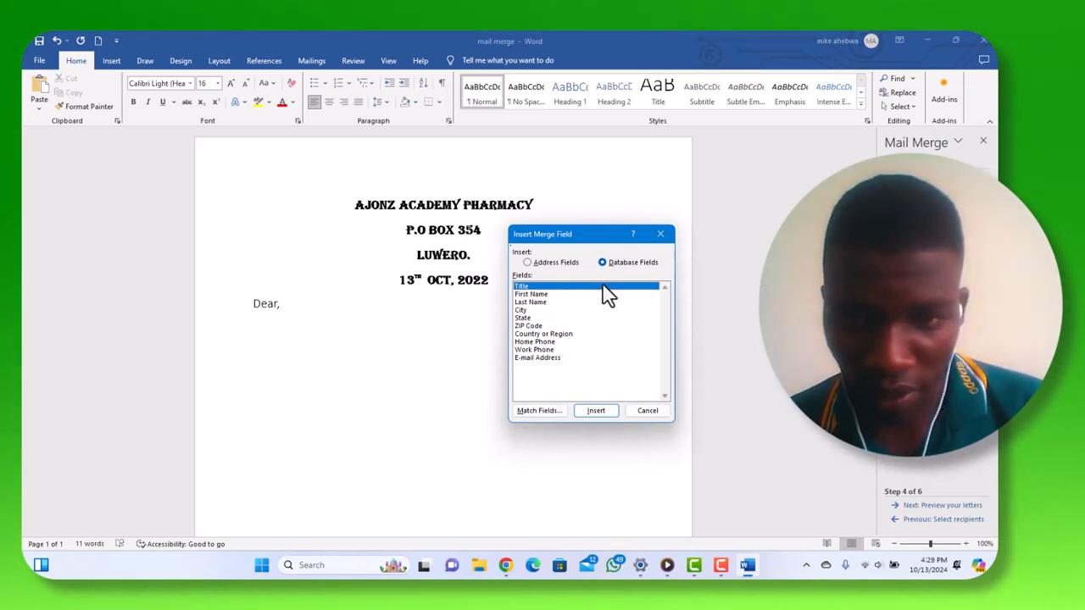
left_click(595, 412)
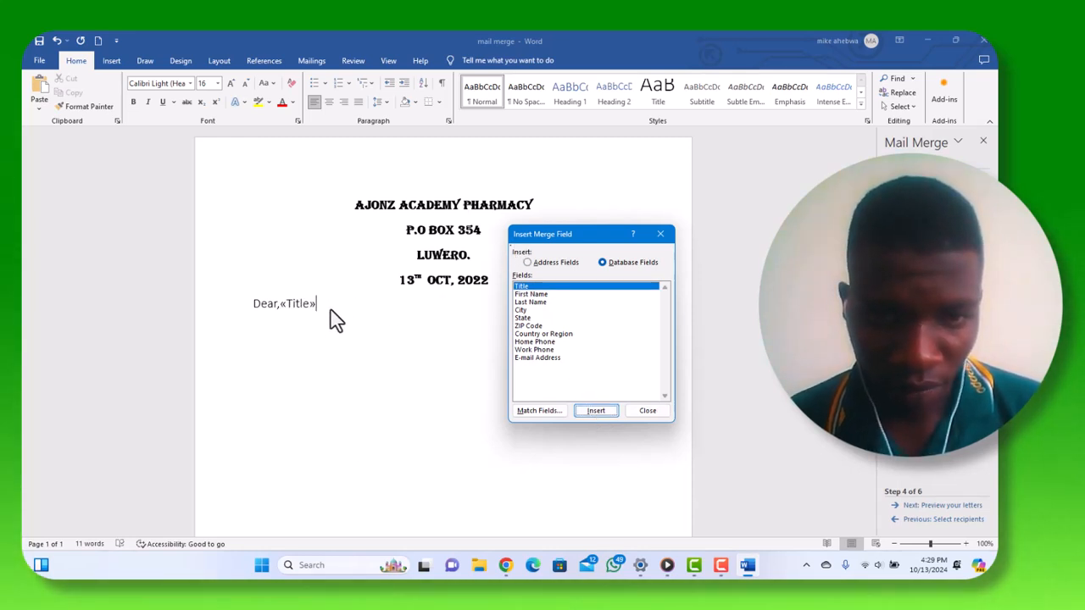
left_click(647, 411)
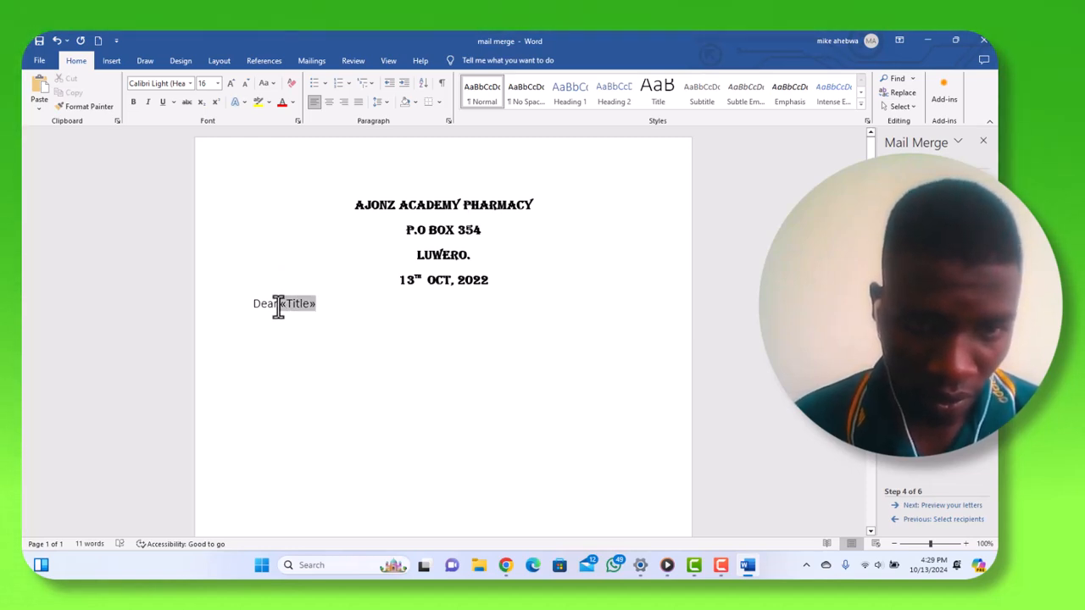
left_click(278, 303)
type(",")
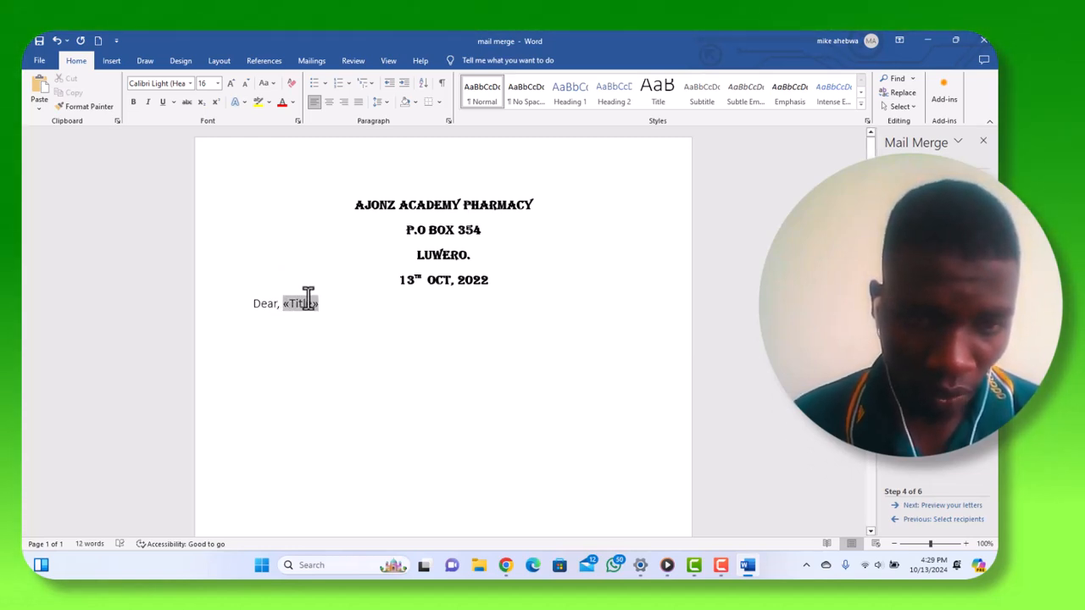
left_click(335, 304)
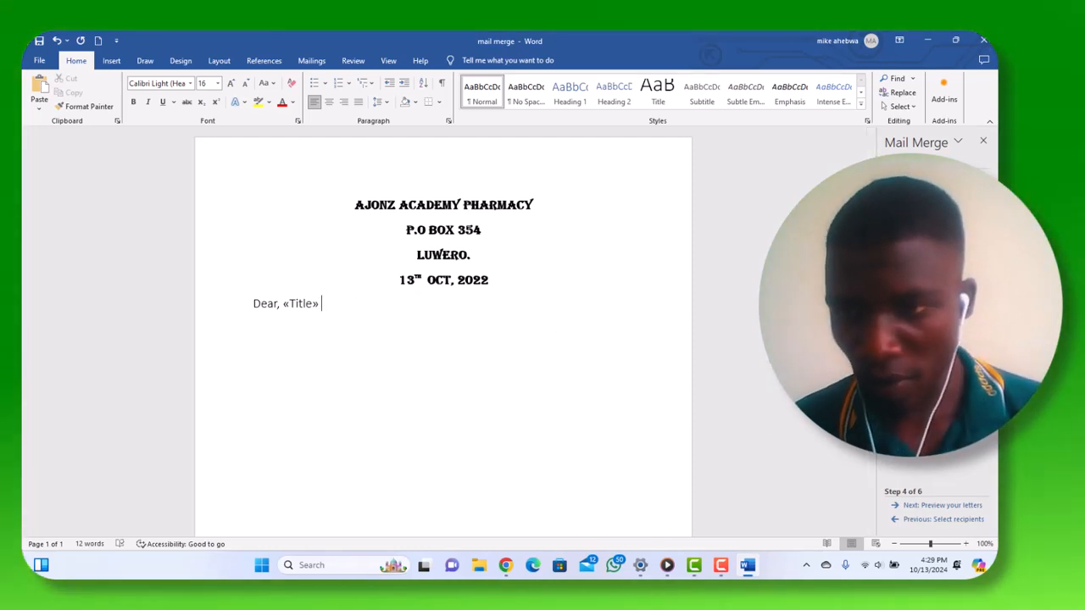
- Insert the First Name merge field twice, followed by the Last Name field, after Title in the salutation line
left_click(922, 307)
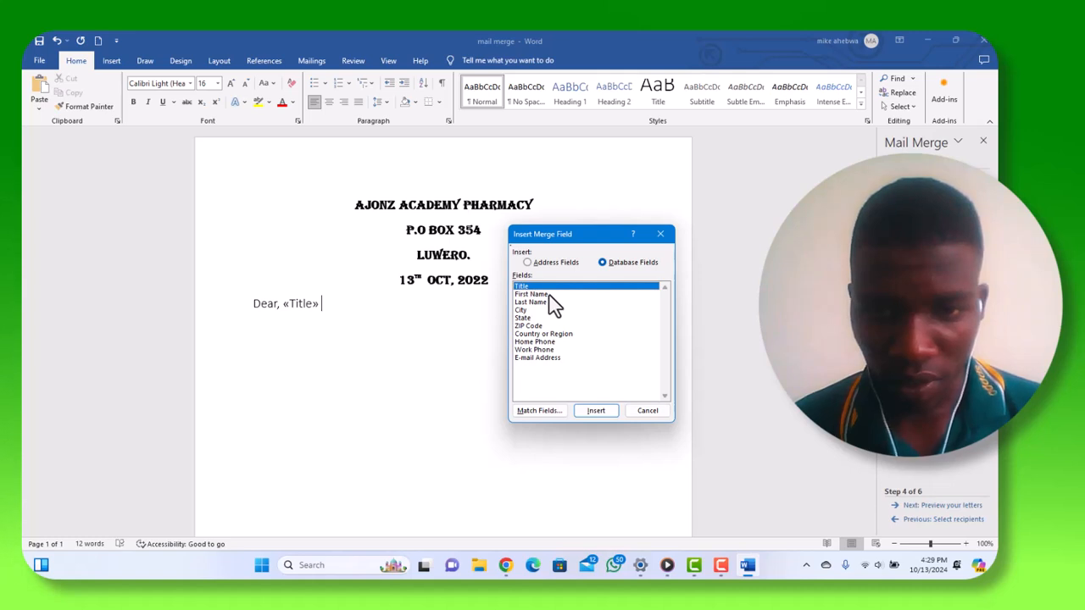
left_click(548, 295)
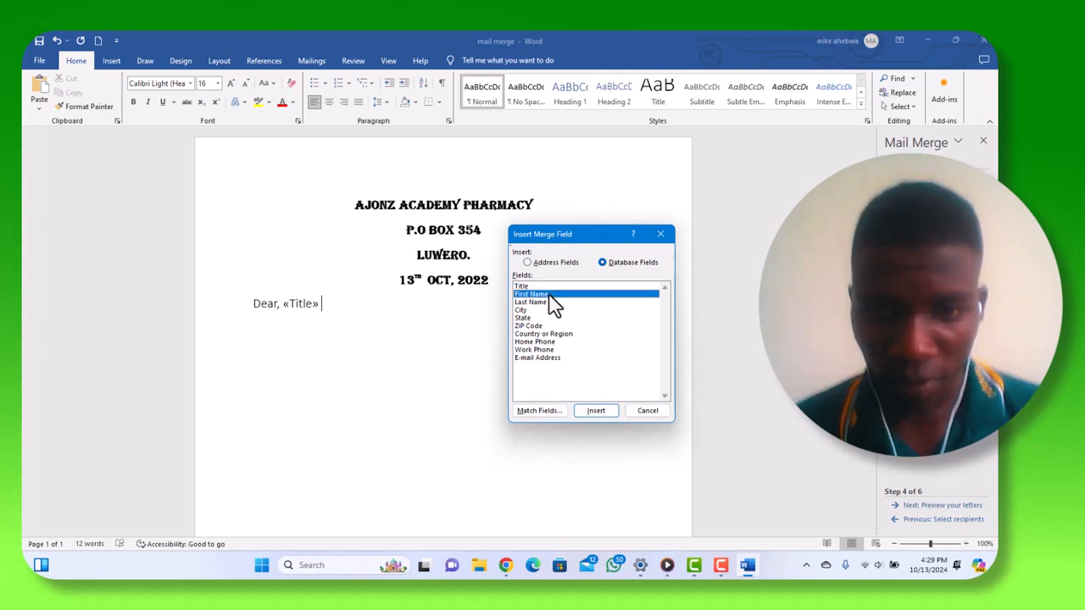
left_click(603, 410)
left_click(584, 417)
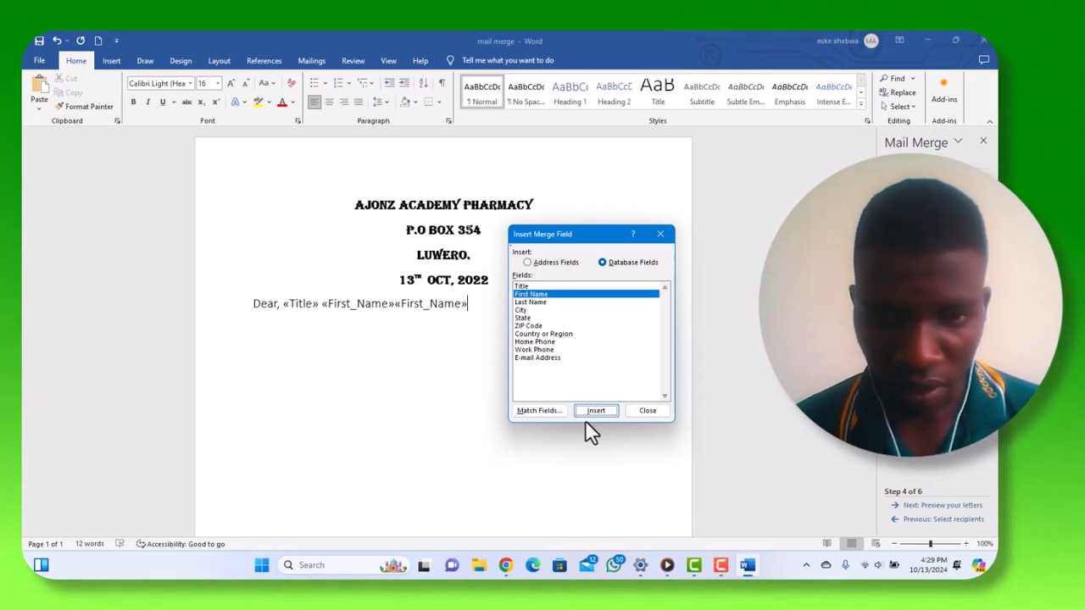
left_click(542, 302)
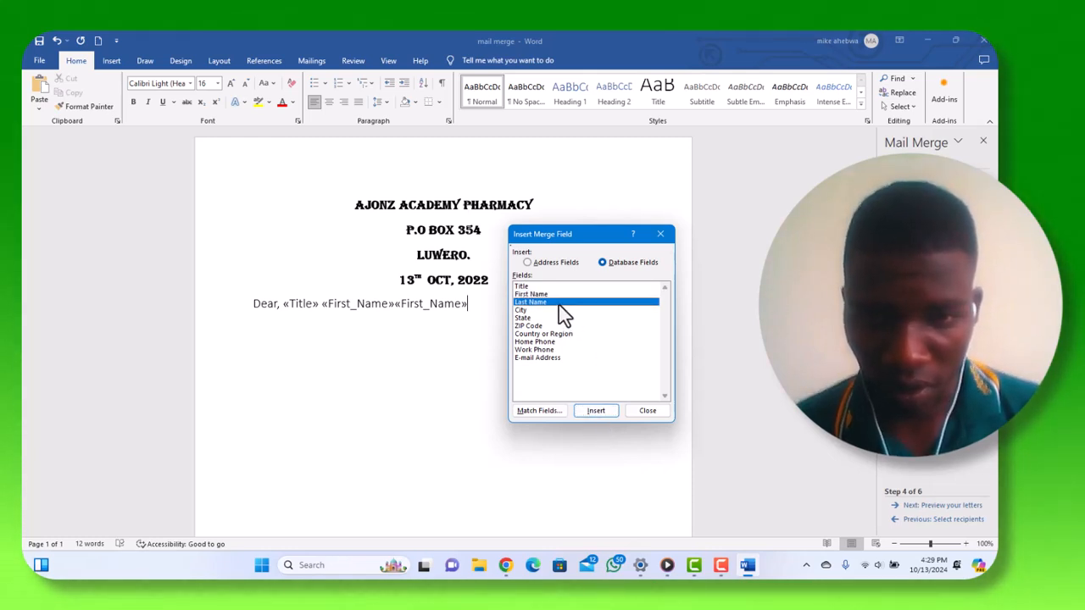
left_click(594, 409)
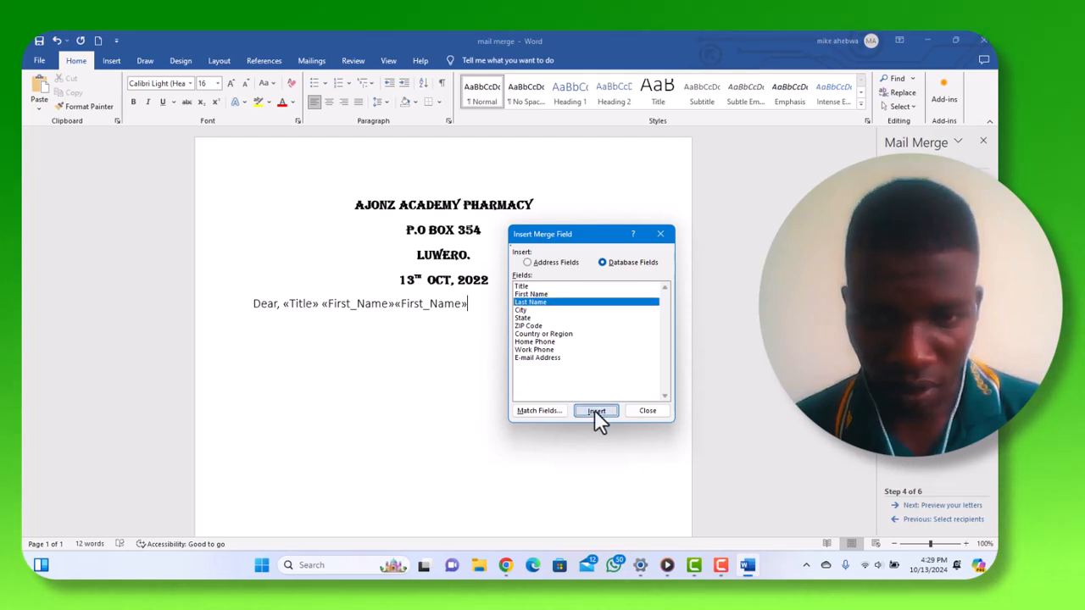
left_click(660, 235)
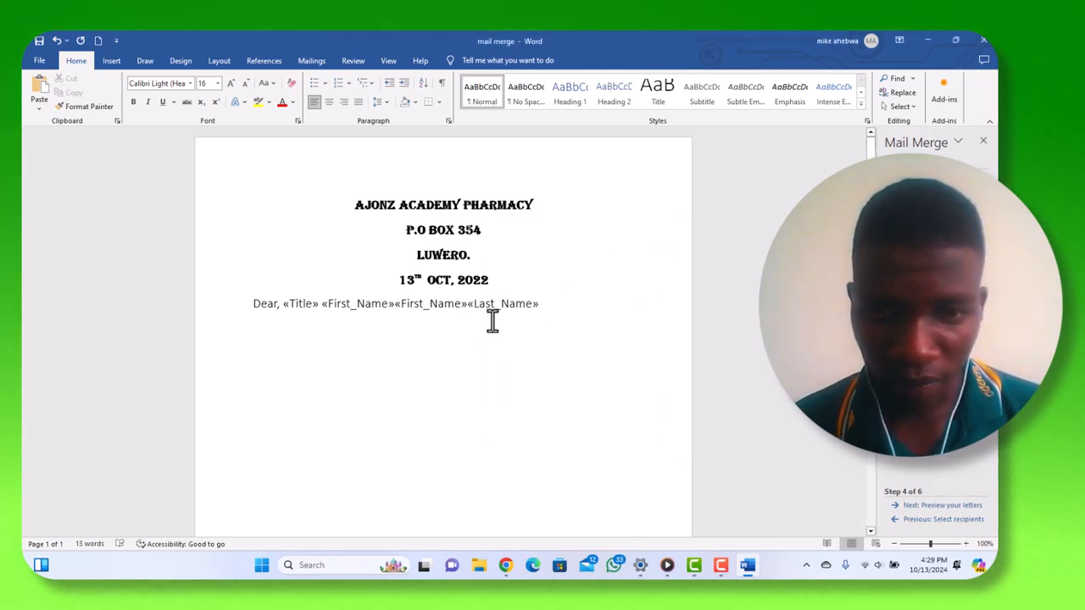
- Delete the duplicate First Name merge field from the salutation and separate the remaining First Name and Last Name fields with spaces
left_click(466, 305)
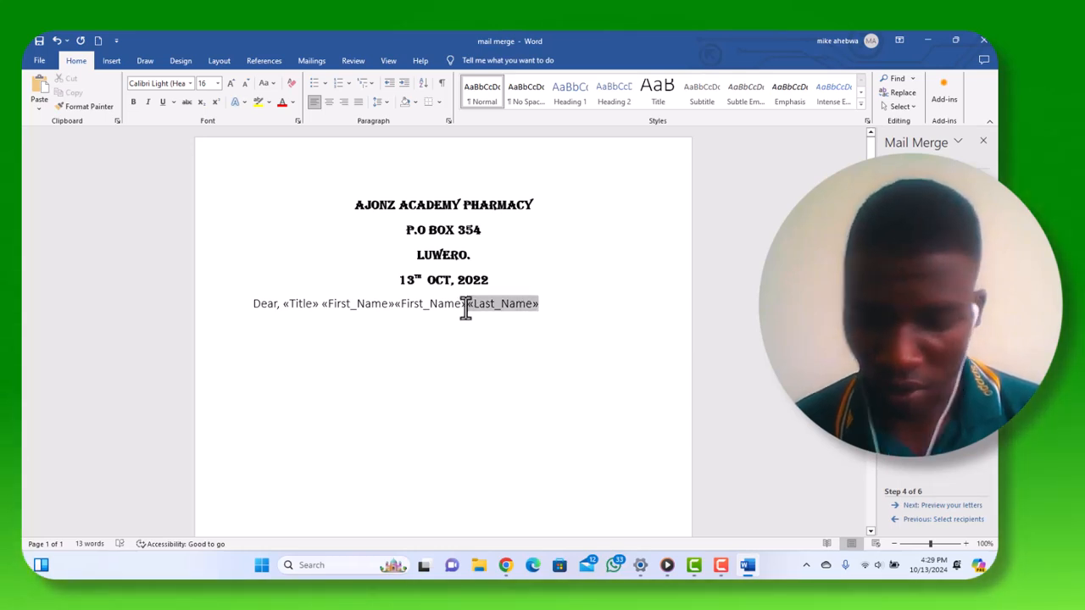
key("BackSpace")
key("BackSpace")
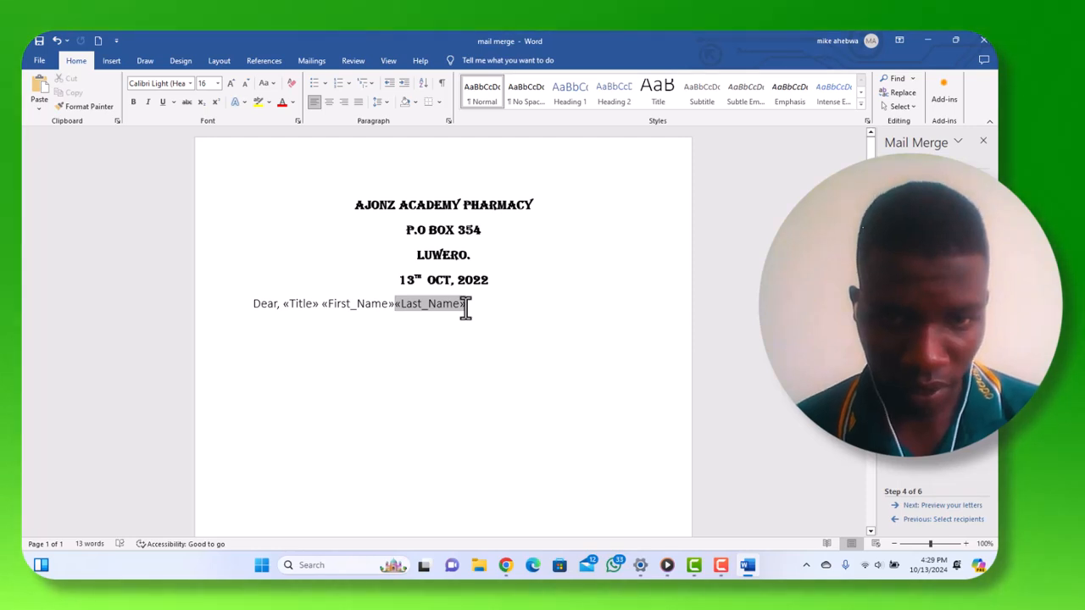
left_click(465, 307)
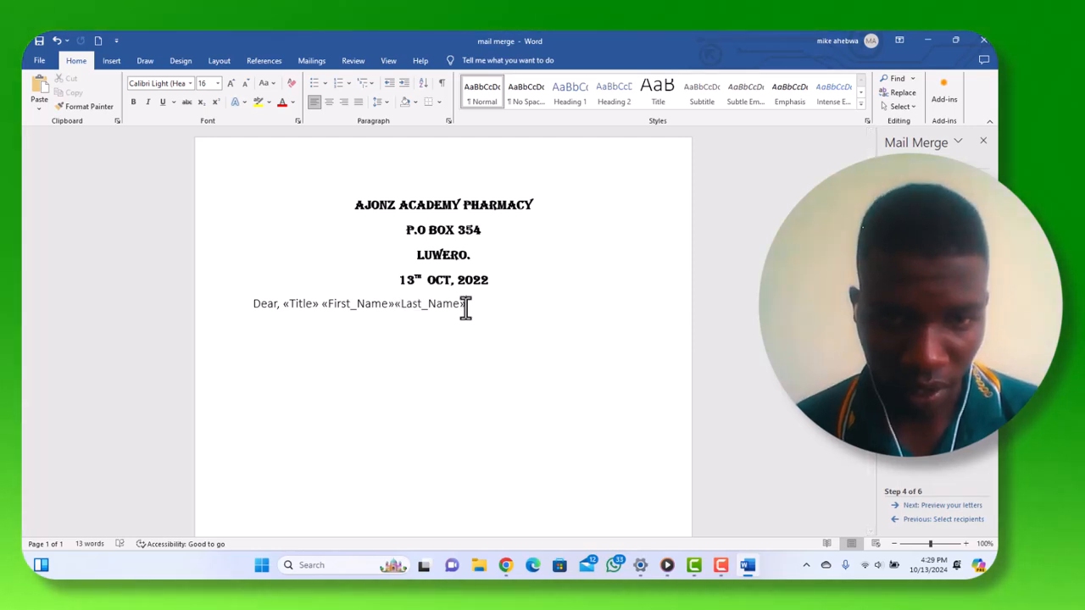
left_click(391, 306)
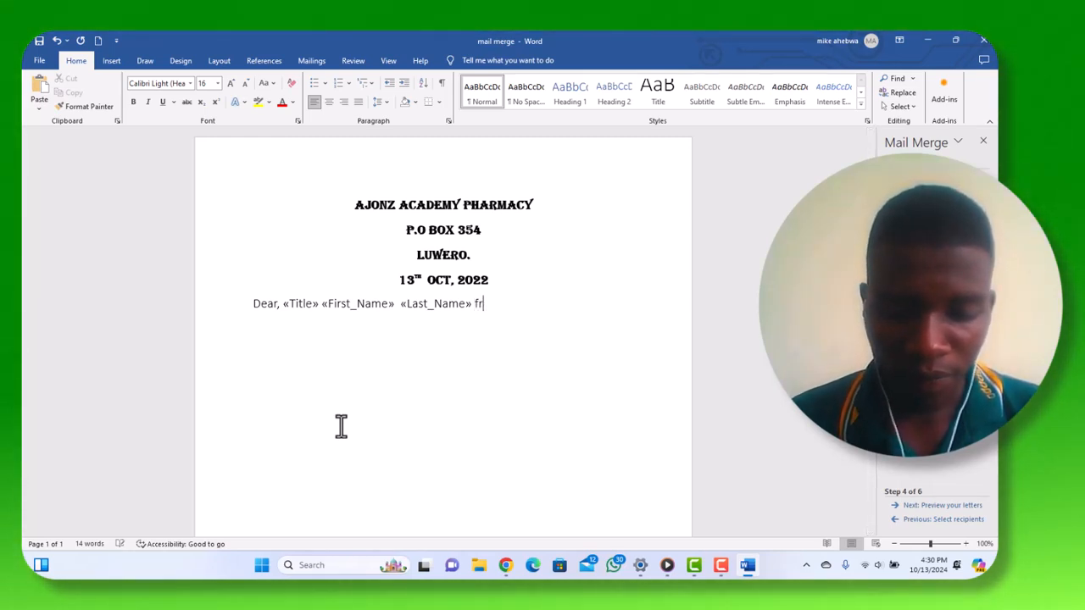
- Add the word "from" after the Last Name field and insert the City merge field behind it
type("m")
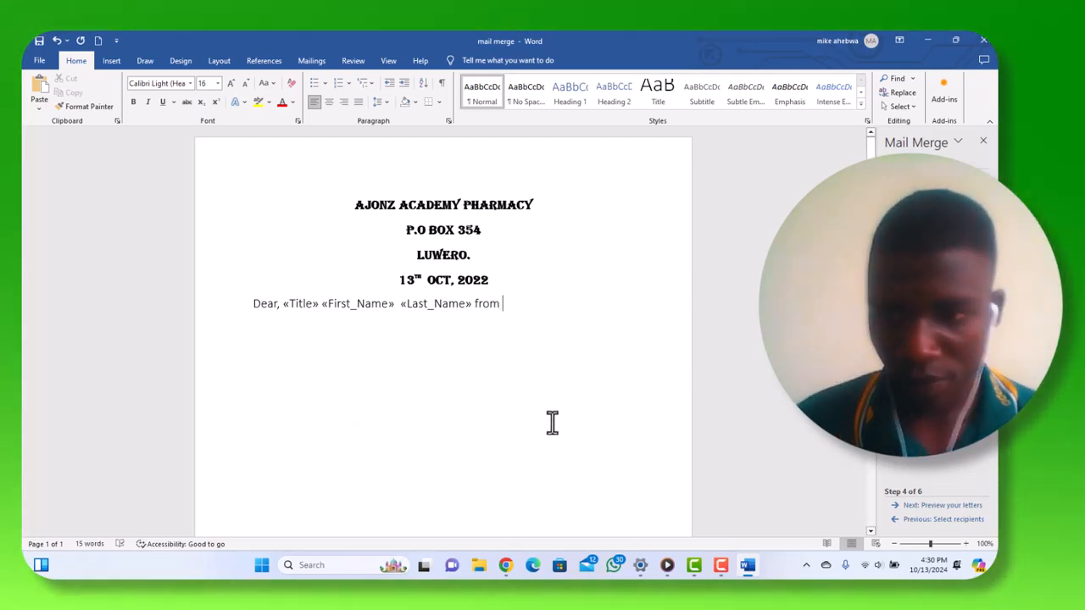
key("alt+shift+f")
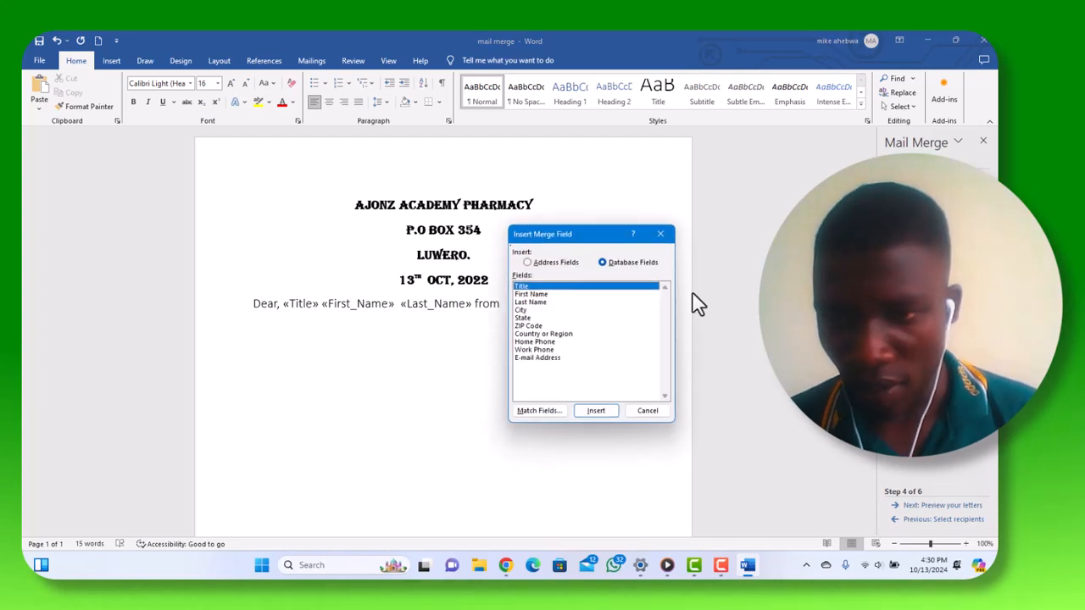
left_click(534, 311)
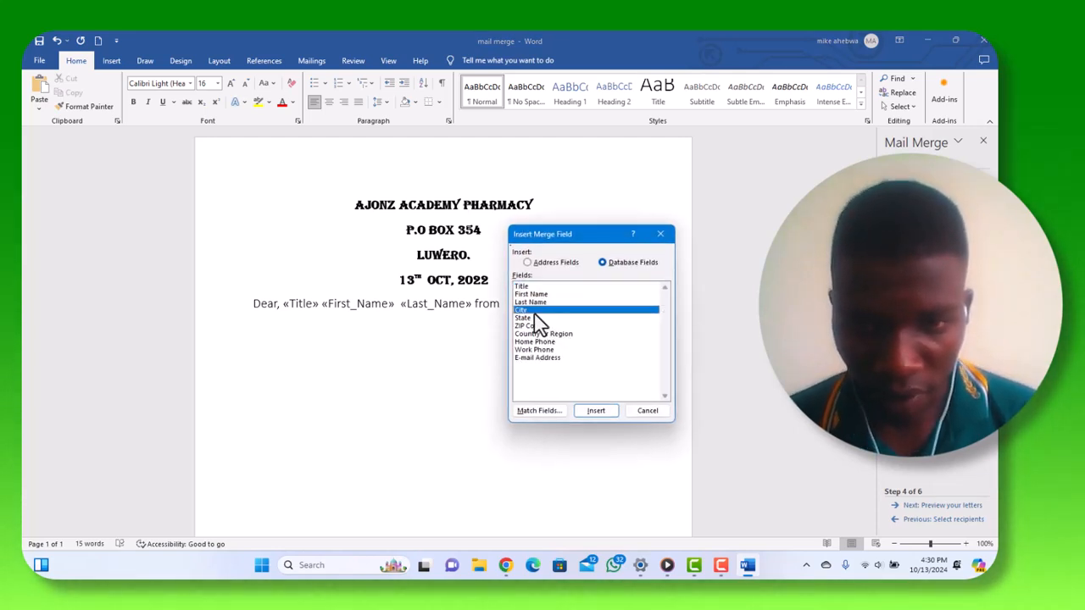
left_click(592, 410)
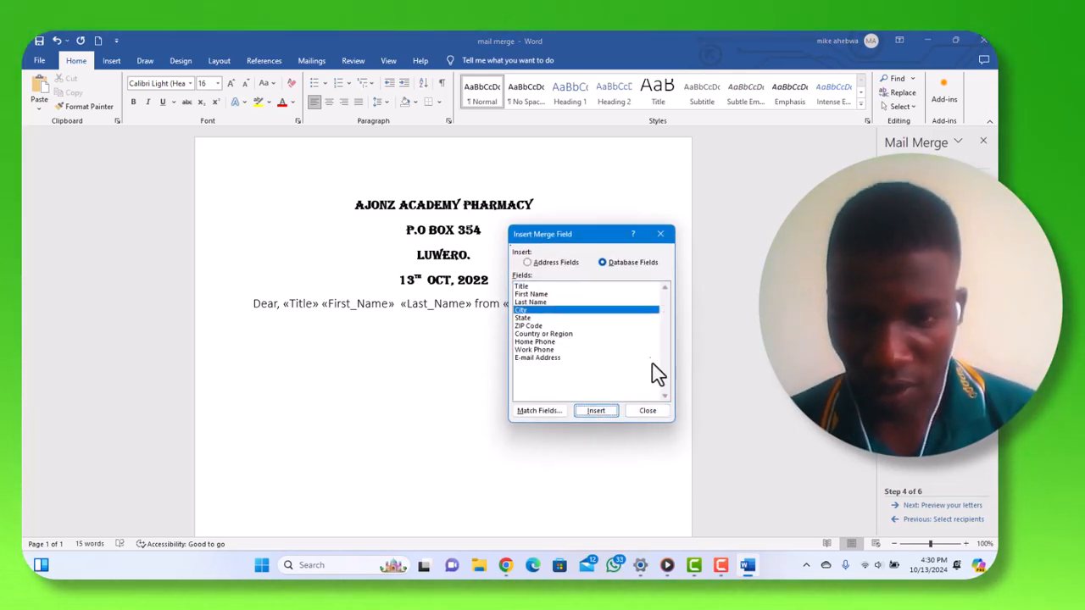
left_click(646, 410)
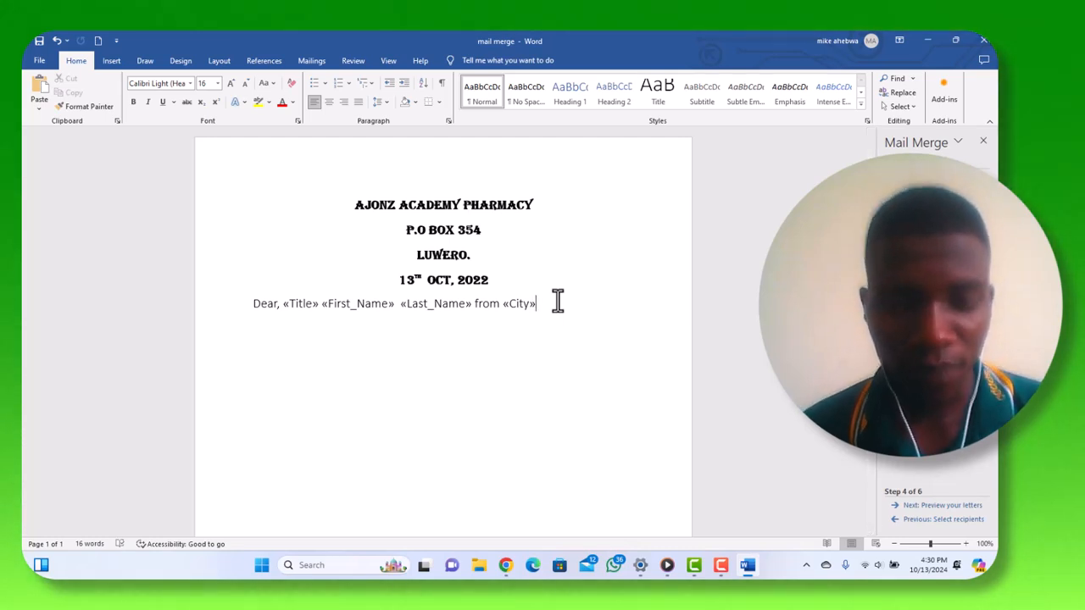
- Move the Title, First Name, Last Name and City fields onto a new line below "Dear,"
double_click(274, 305)
left_click(278, 305)
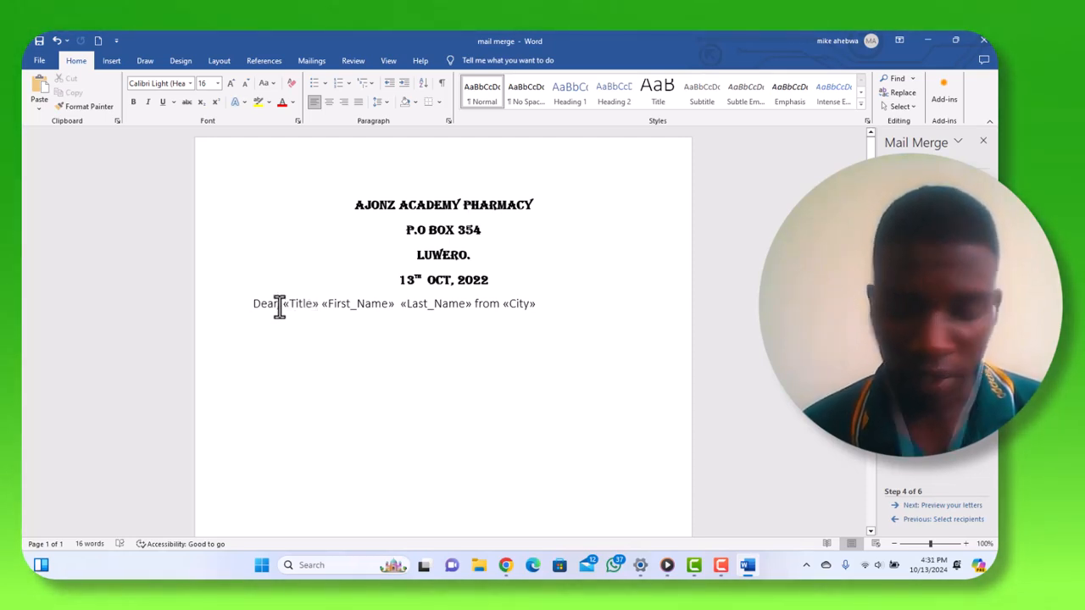
key("Return")
left_click(331, 298)
type(",")
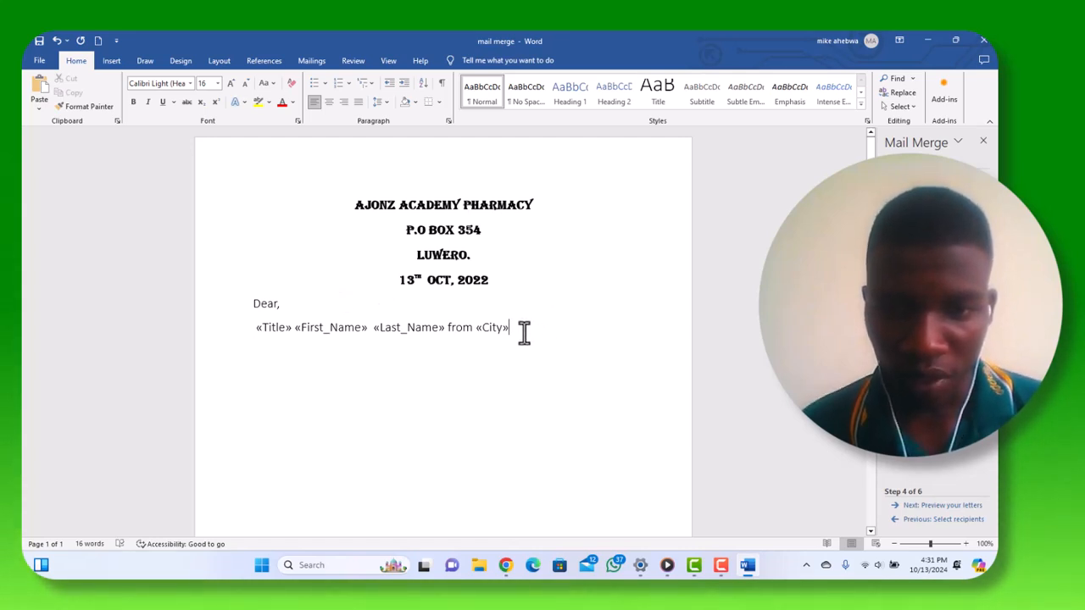
key("BackSpace")
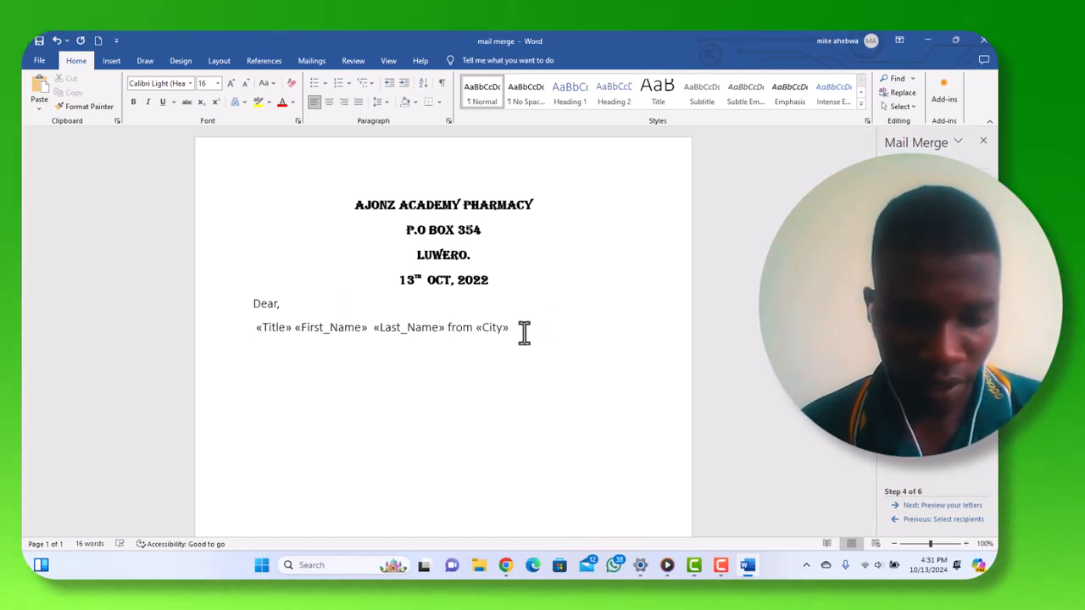
- Add the subject line "RE: INVITATION FOR THE GENERAL ANNUAL COMMITTEE MEETING" below the merge field line
type("r")
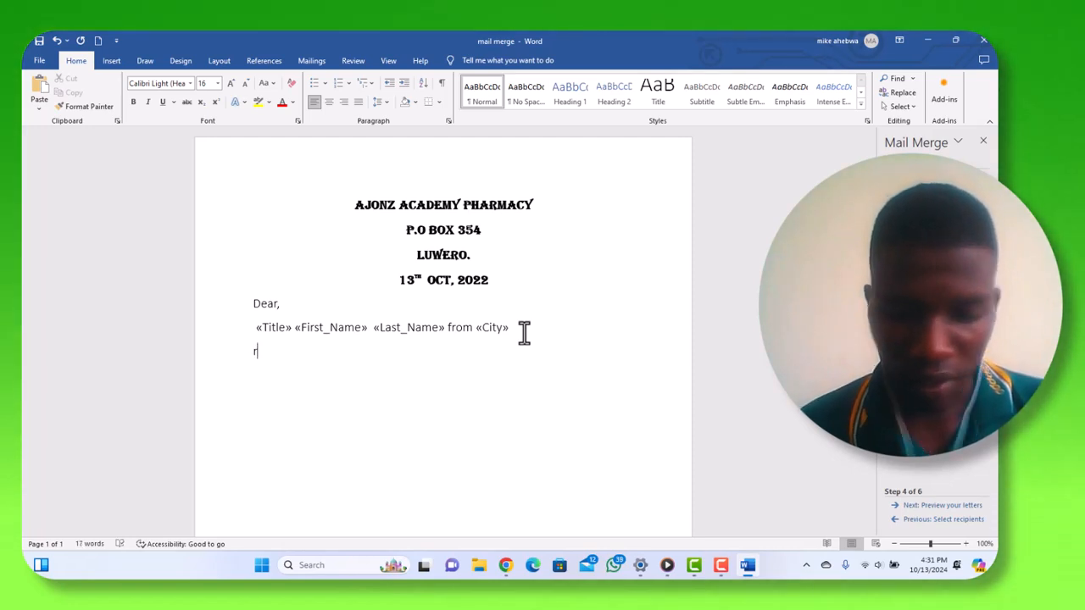
key("BackSpace")
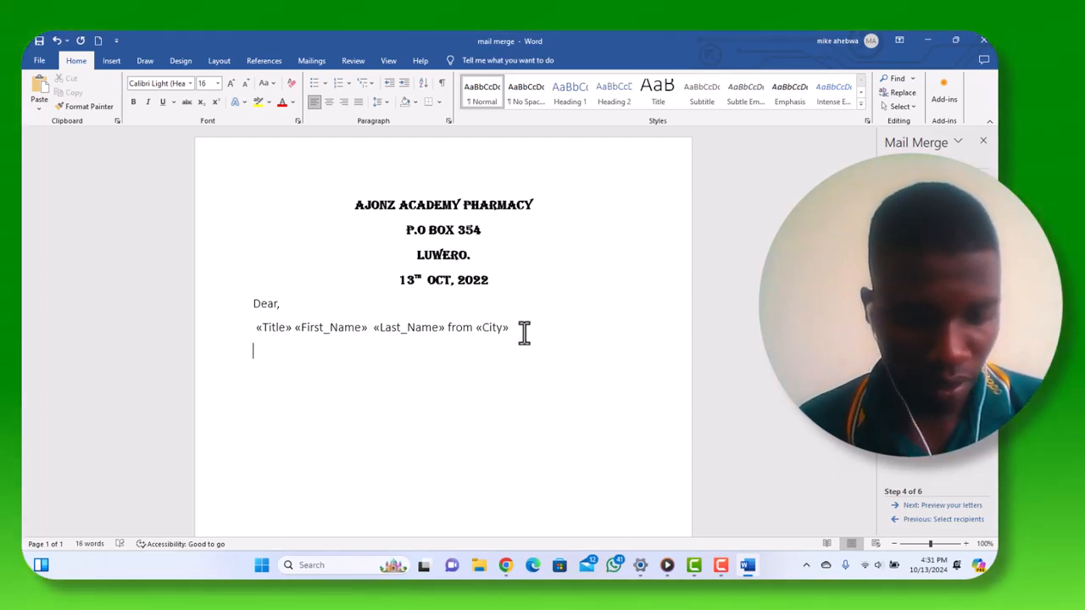
type("RE")
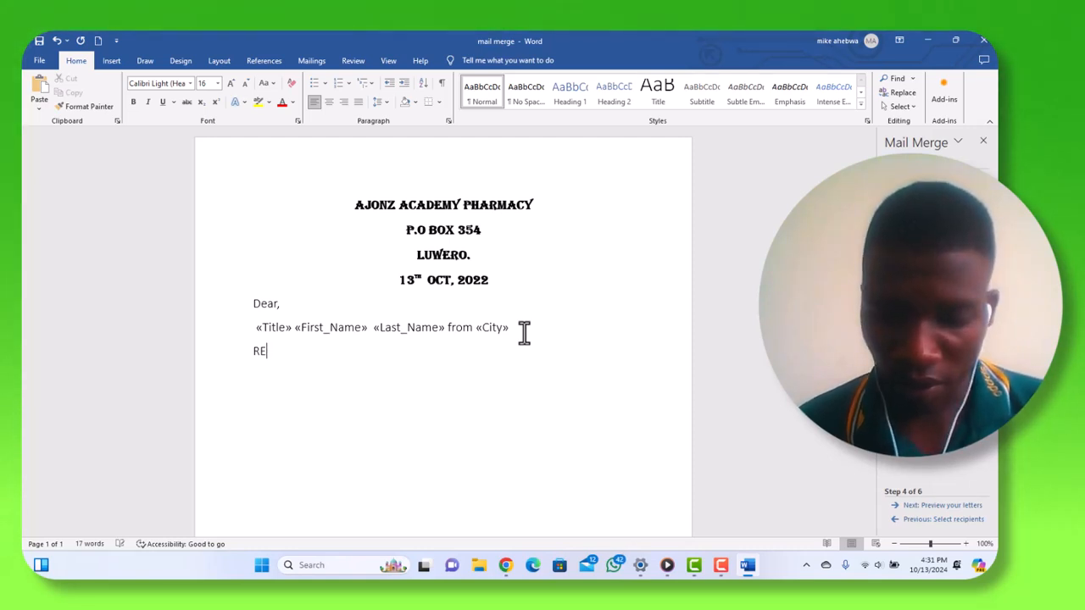
type(";:")
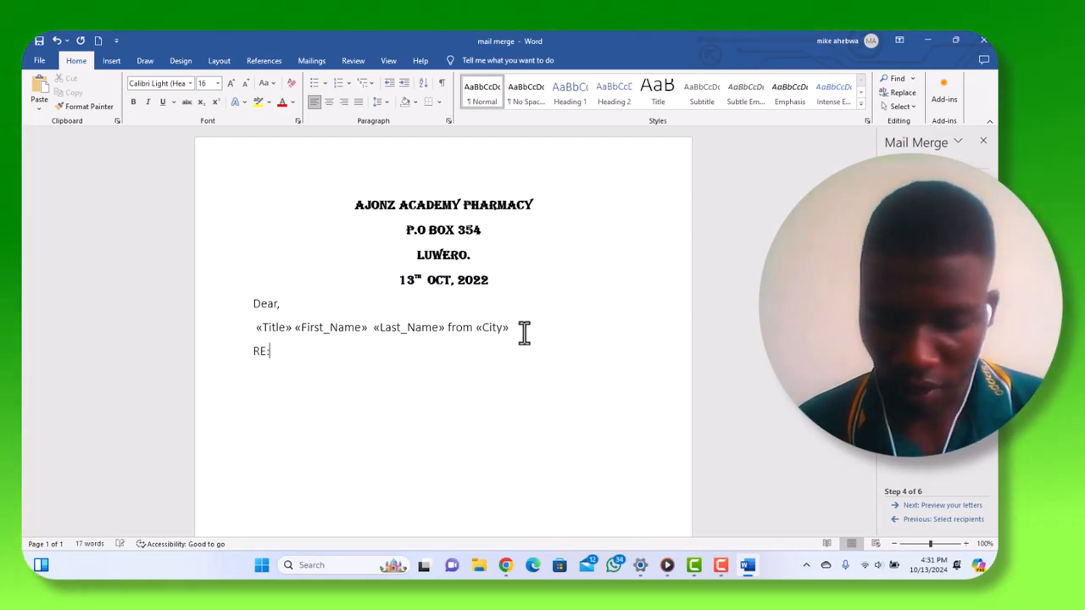
type(" INVITATI")
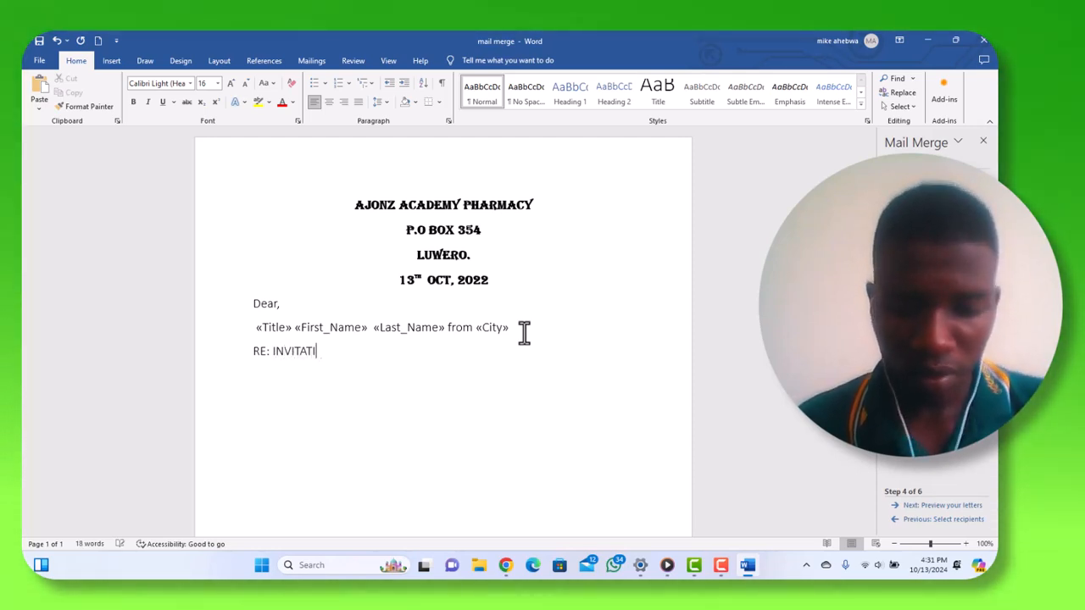
type("ON")
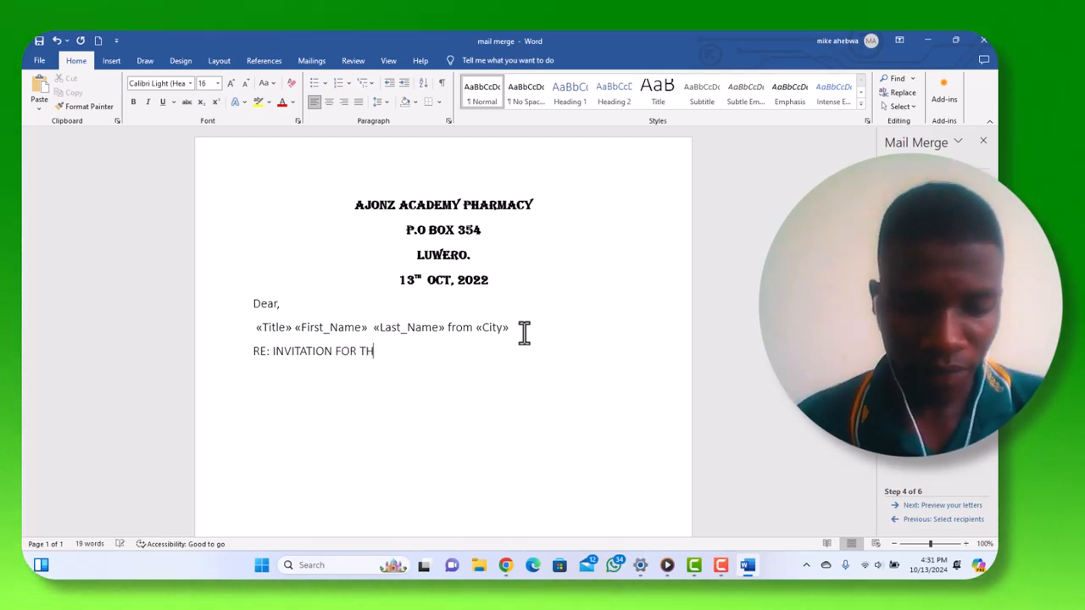
type("FOR THE GENE")
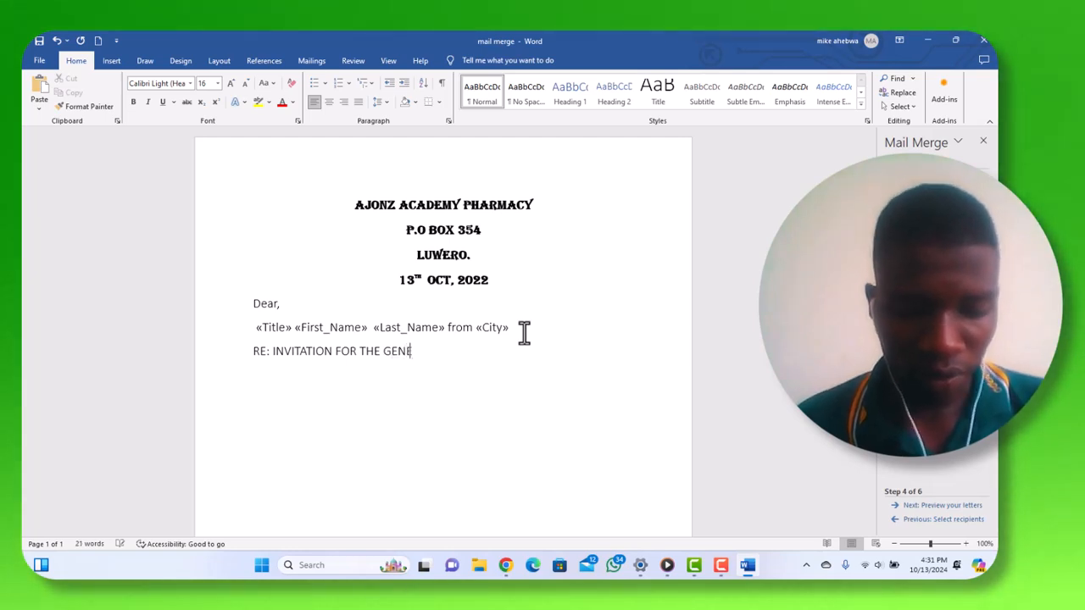
type("RAL")
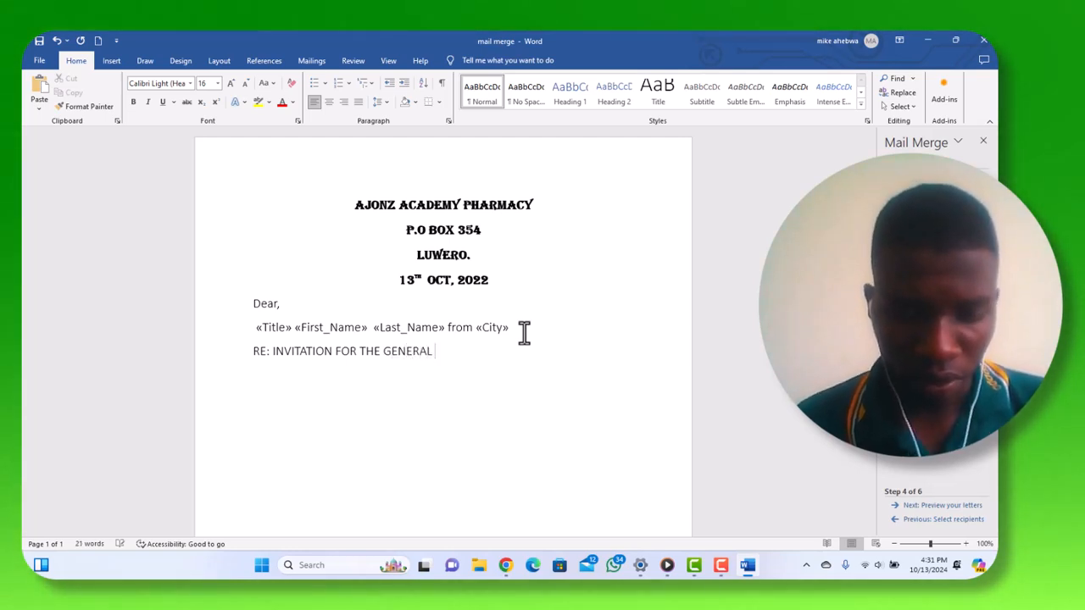
type(" COMMITTEE")
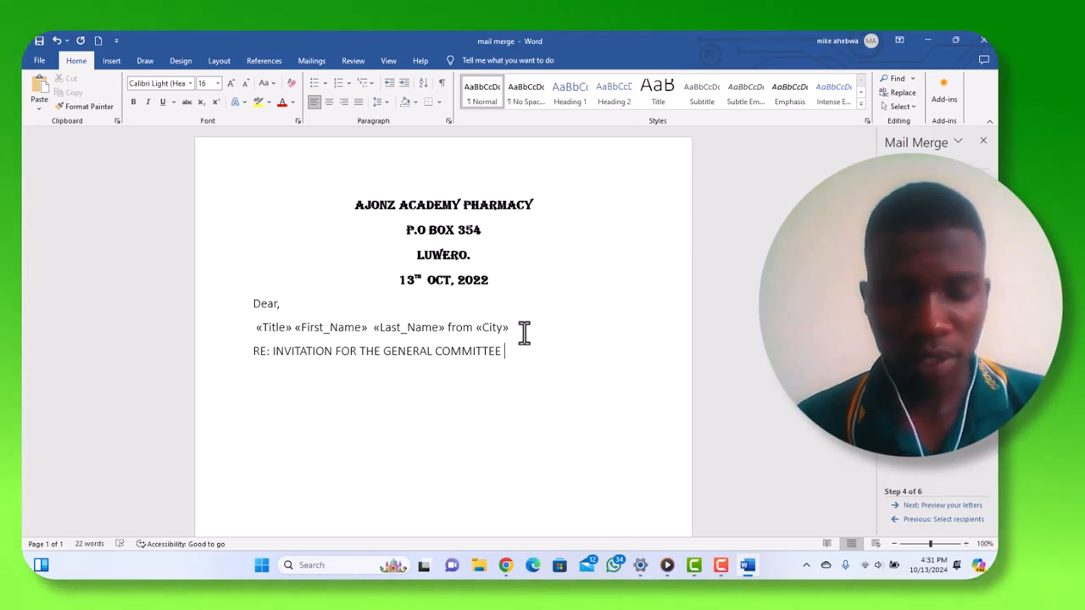
type("ME")
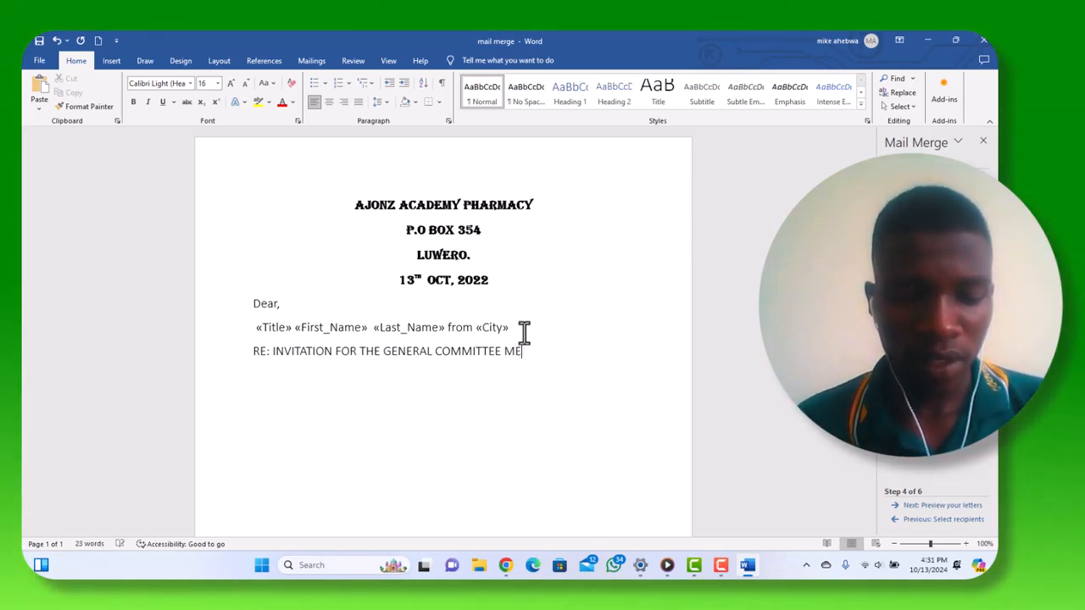
type("ETING")
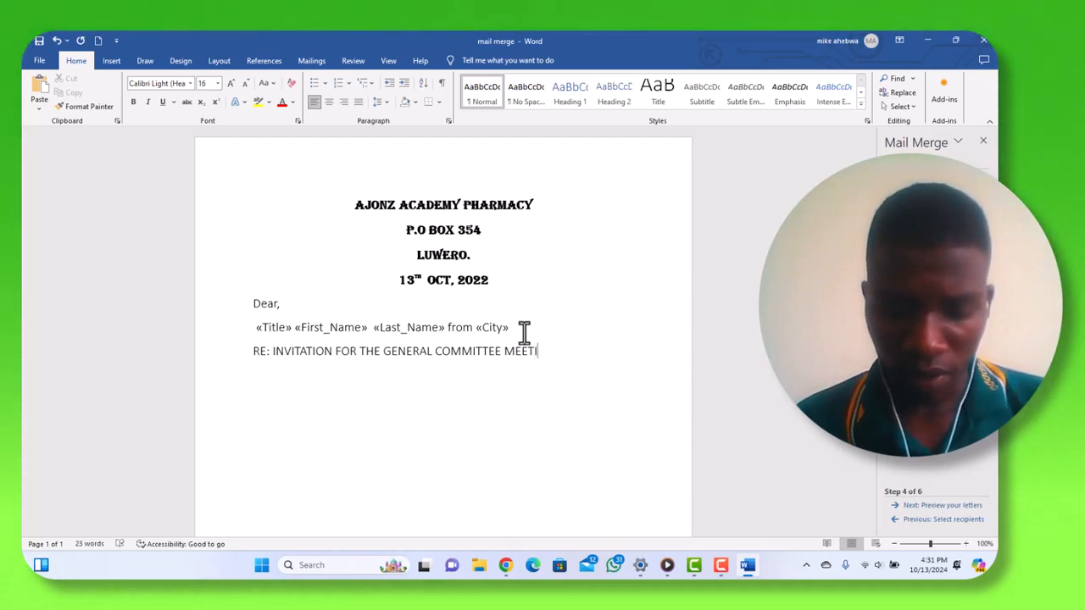
left_click(434, 351)
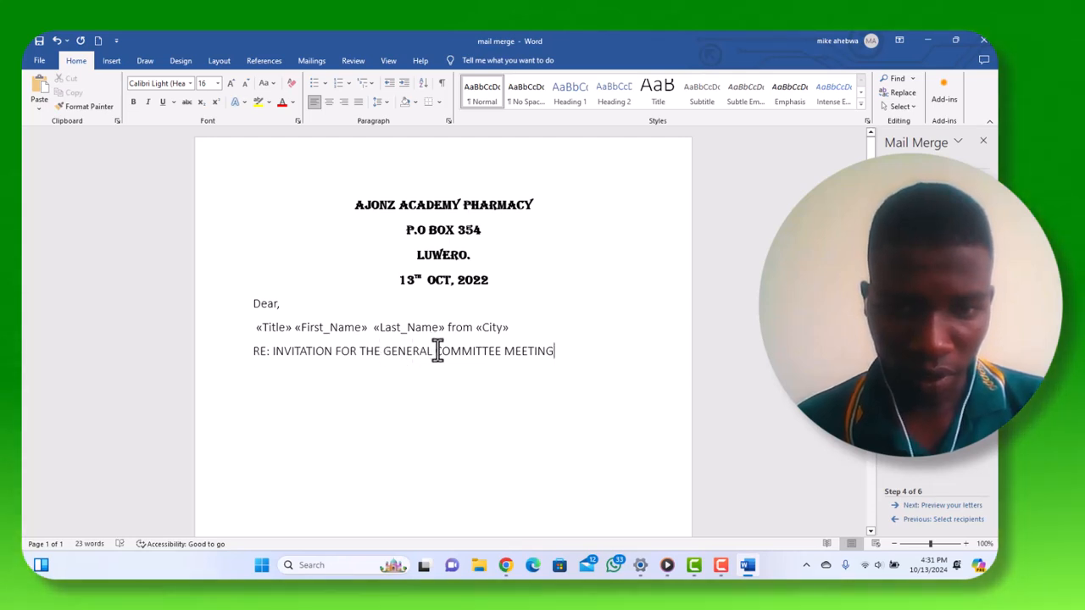
type("ANNUAL")
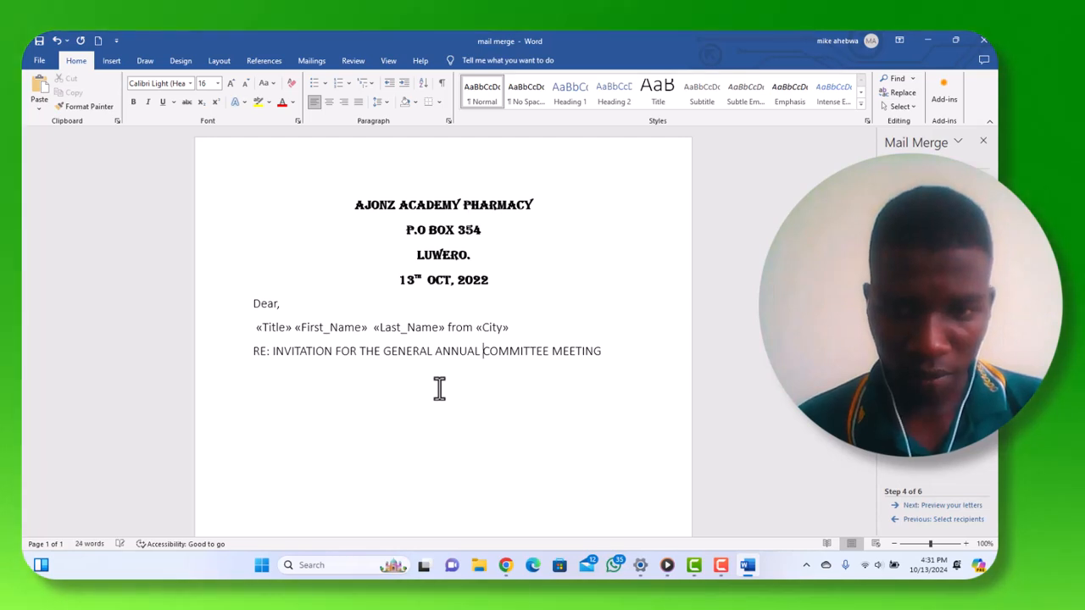
- Make the whole "RE:" subject line bold and underlined, and place the cursor for the letter body
left_click(220, 354)
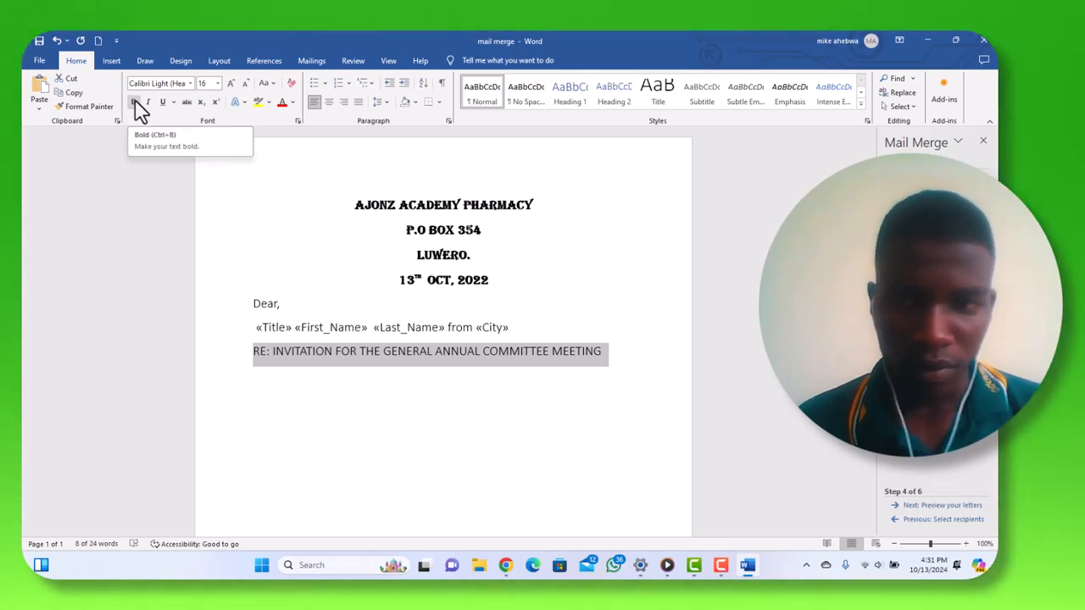
left_click(133, 101)
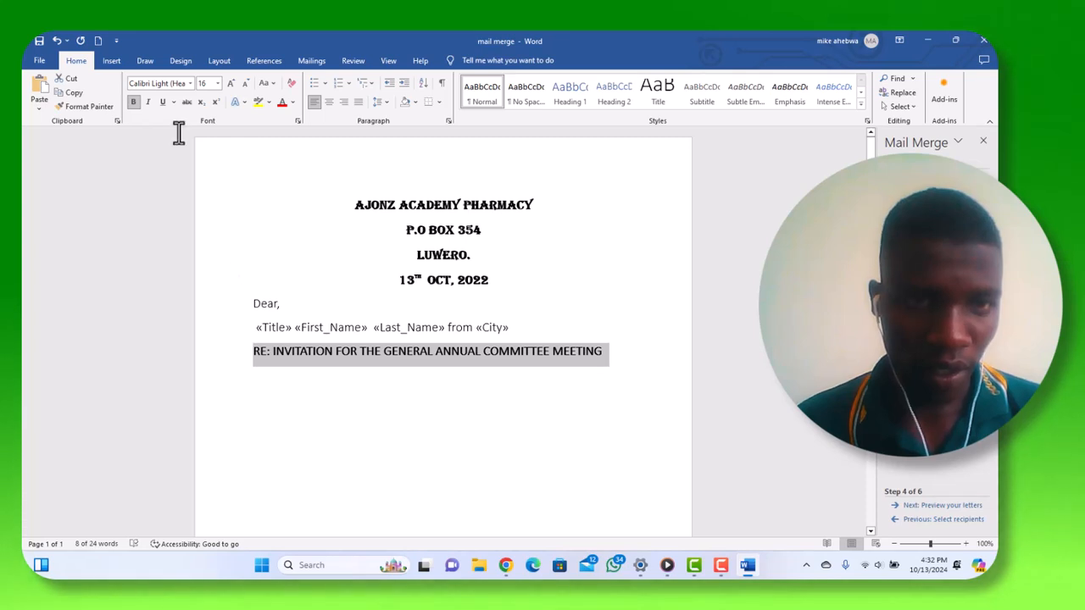
left_click(162, 104)
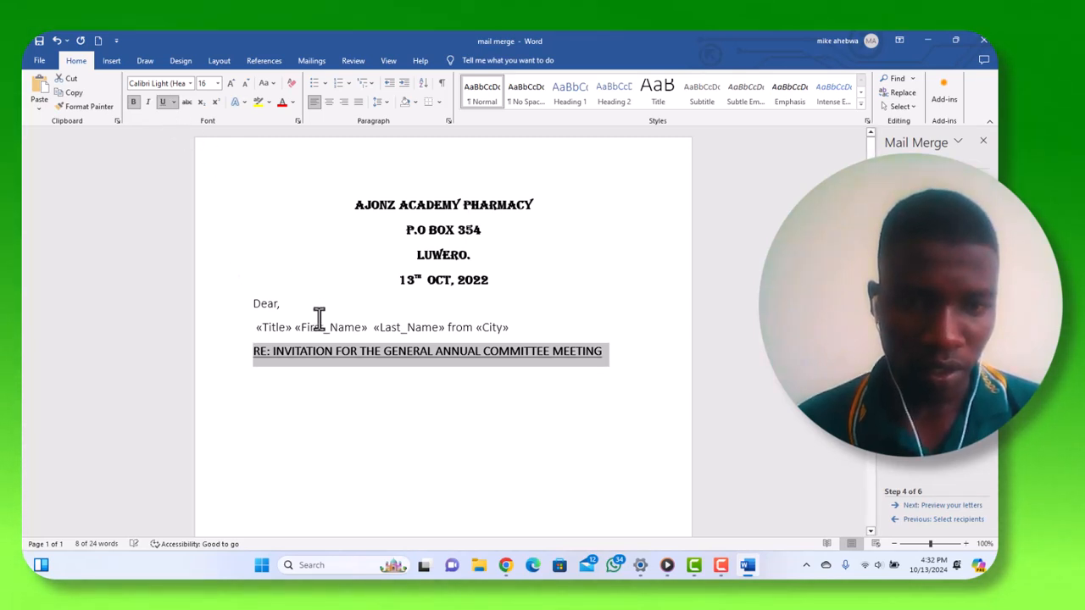
left_click(311, 399)
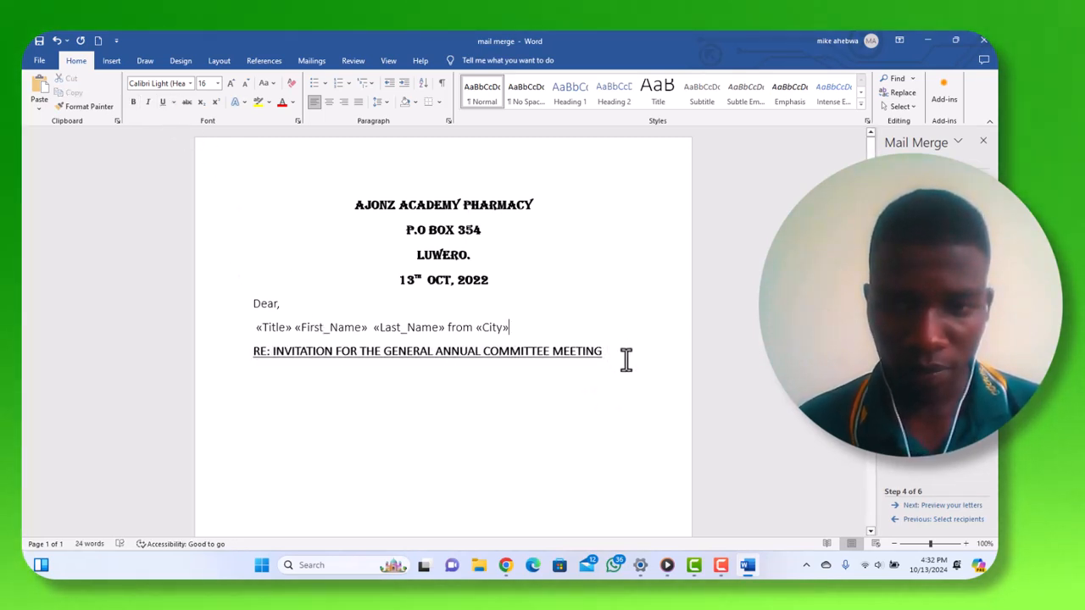
left_click(340, 385)
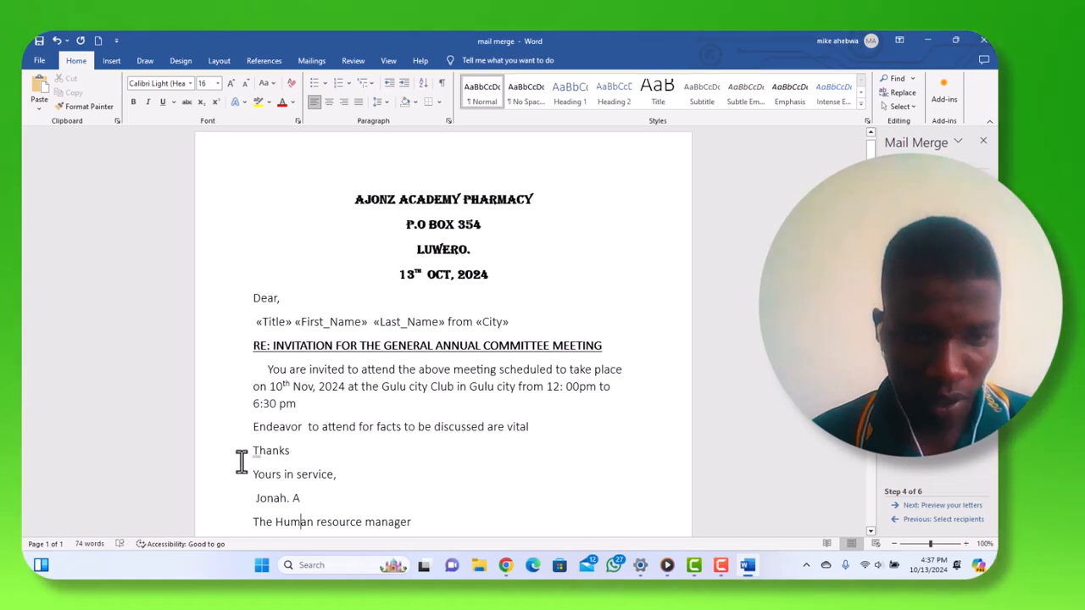
- Make the "Thanks" line, the sender's name and the "The Human resource manager" line bold
left_click(241, 457)
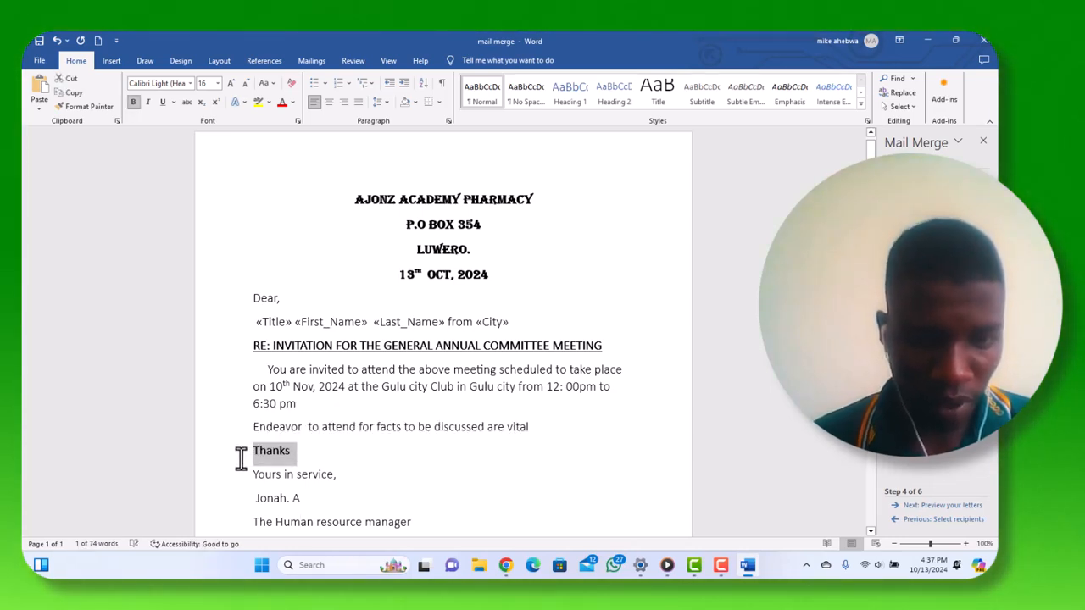
left_click(240, 501)
key("shift+Down")
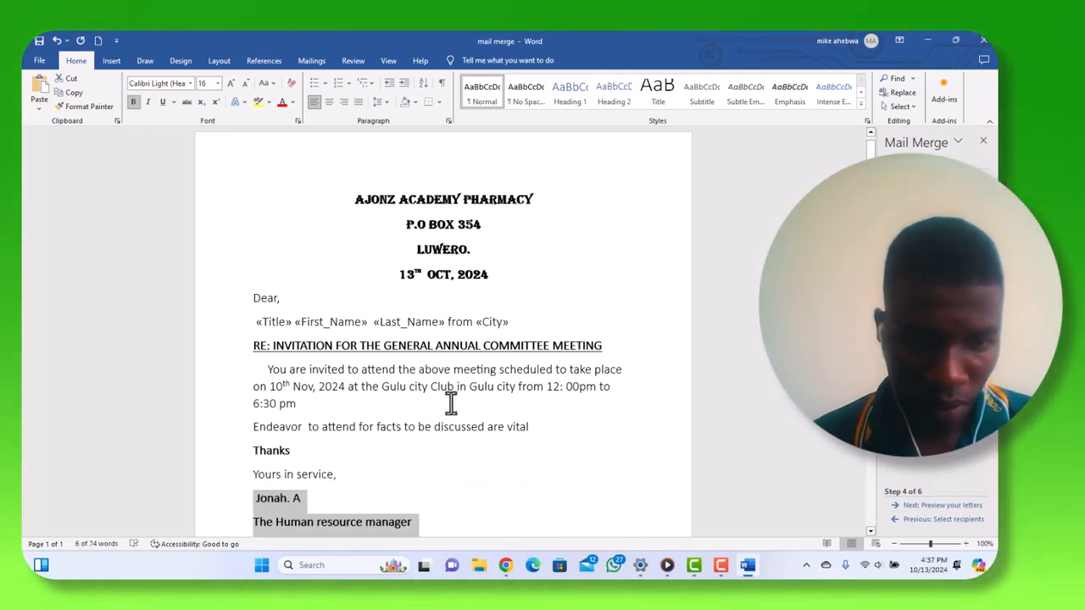
- Make the meeting date, venue and time in the body bold, from "10th Nov, 2024" through "6:30 pm"
left_click(265, 390)
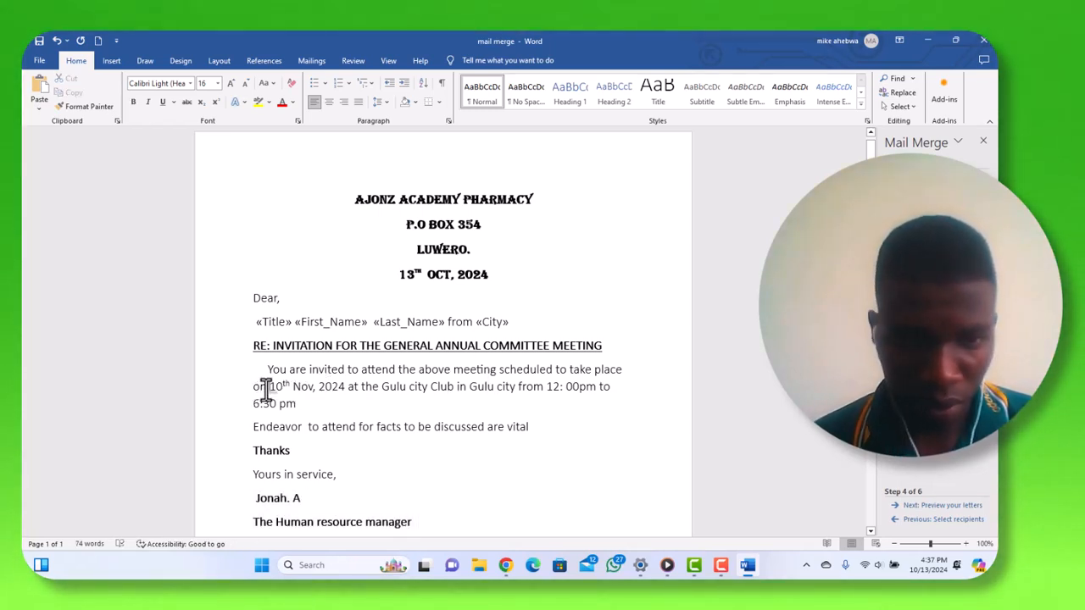
key("shift+Down")
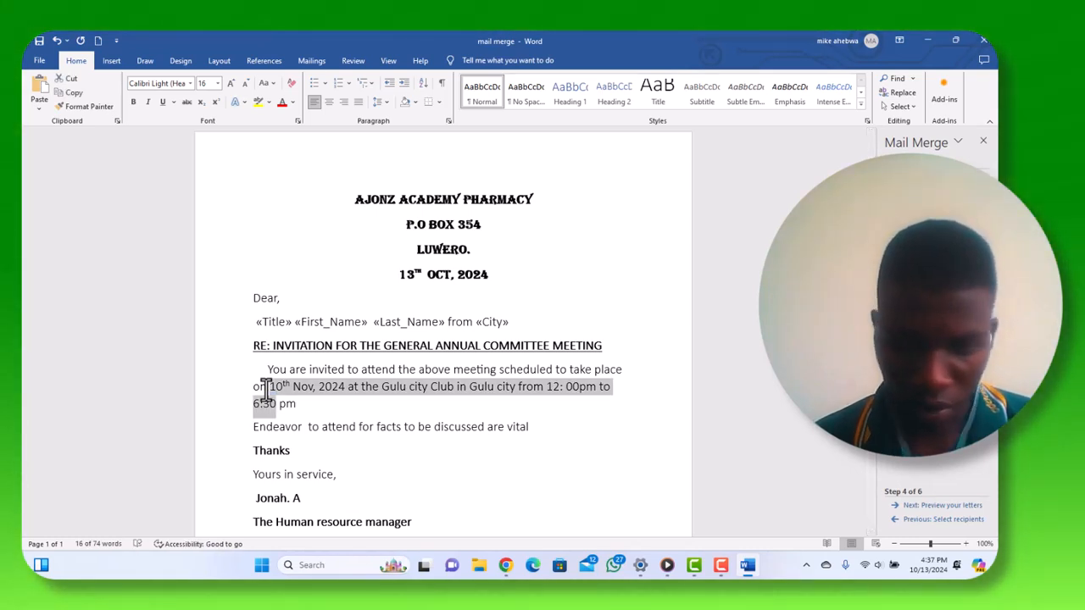
key("shift+End")
key("ctrl+b")
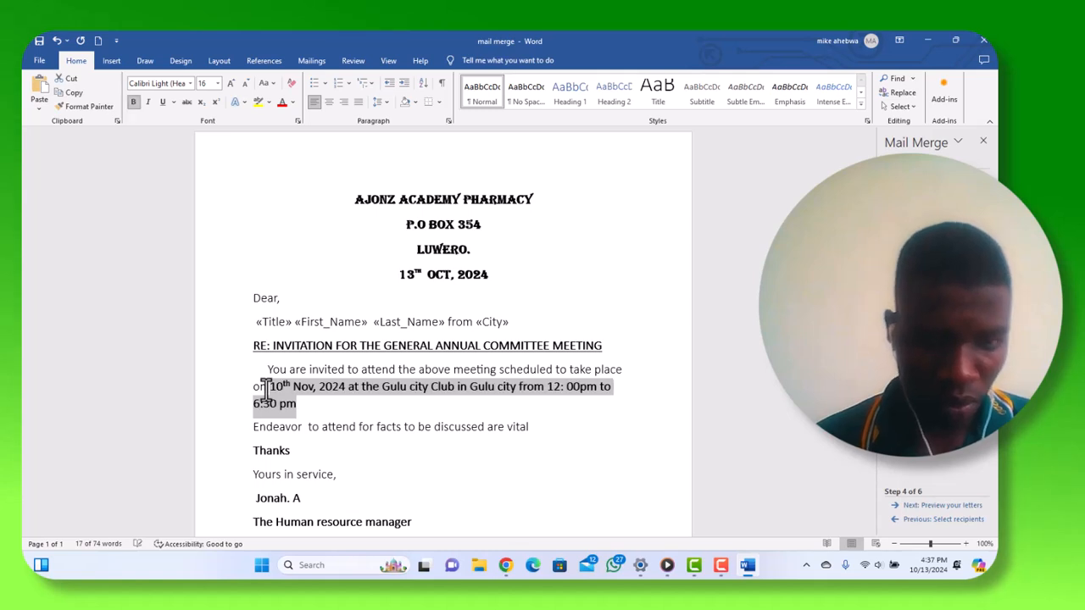
- Advance the mail merge through the letter preview to the final merge stage, and turn off the results preview
left_click(525, 284)
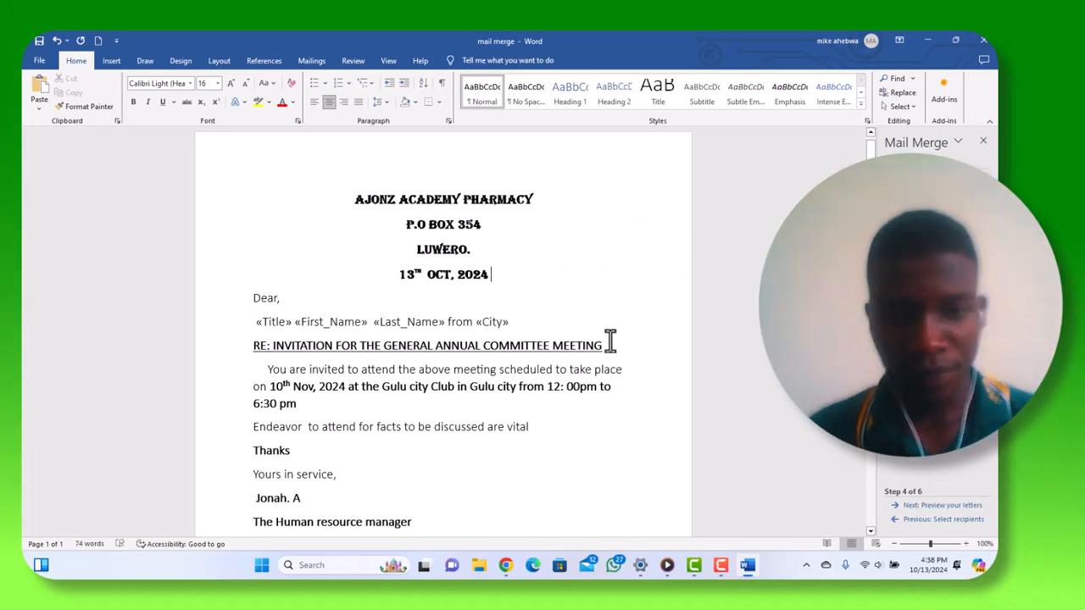
left_click(941, 506)
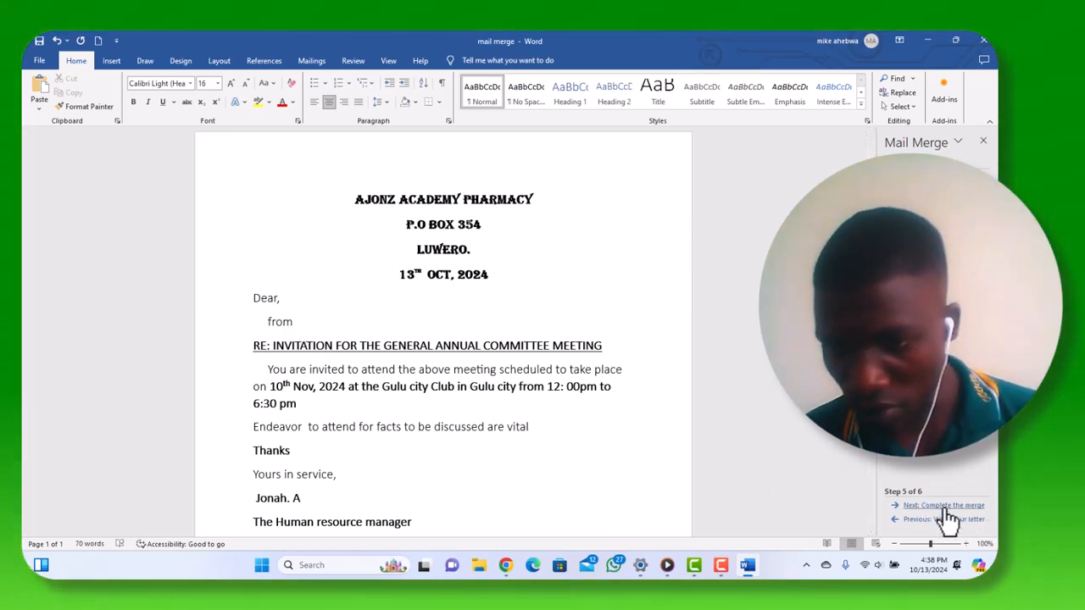
left_click(941, 507)
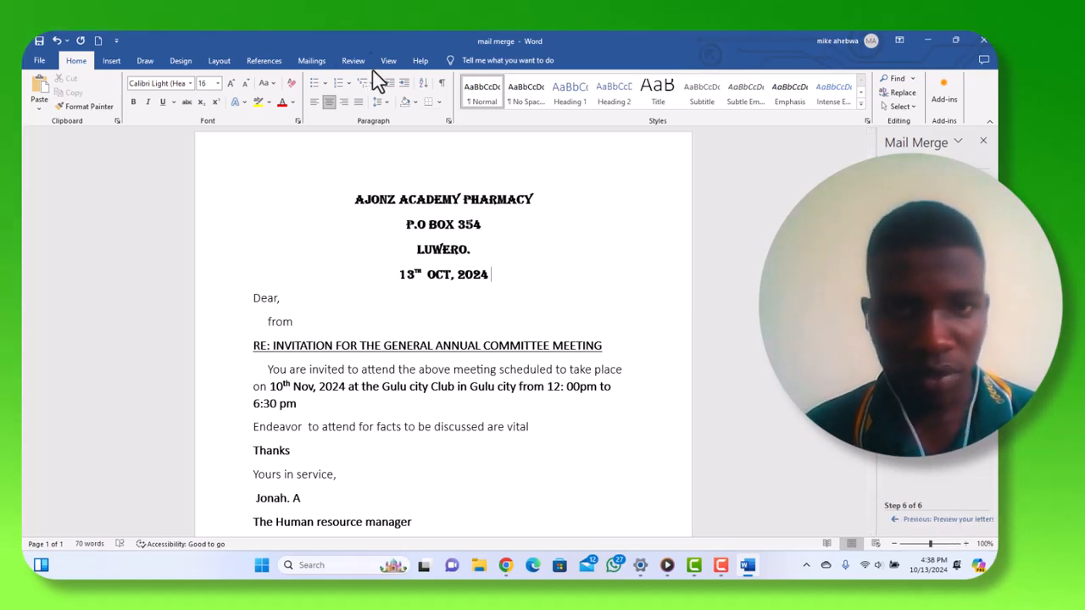
left_click(316, 66)
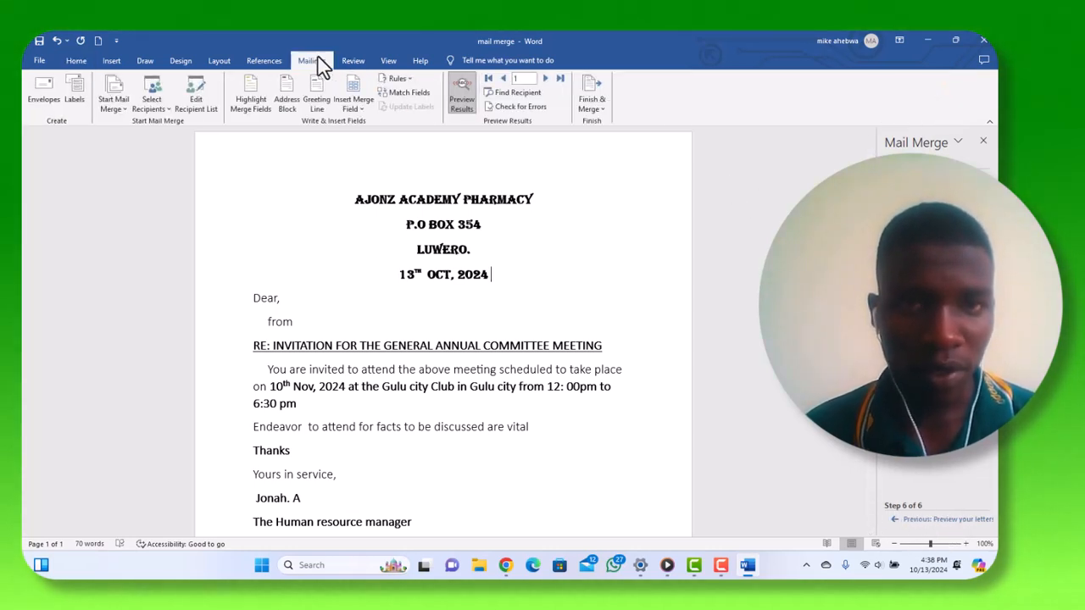
left_click(467, 100)
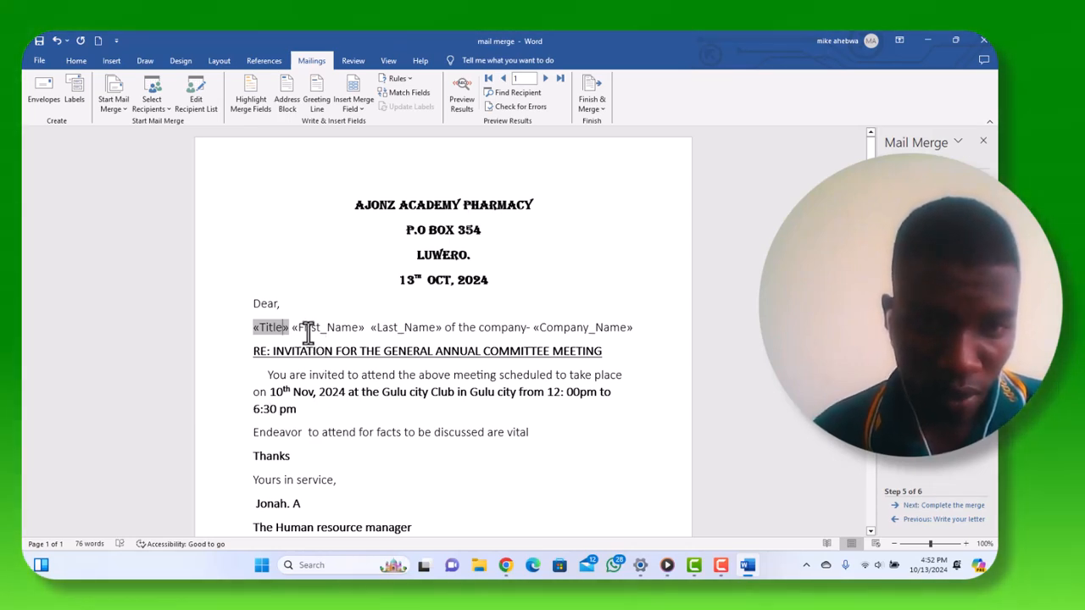
- Make the whole merge field line bold, from «Title» through «Company_Name»
double_click(308, 327)
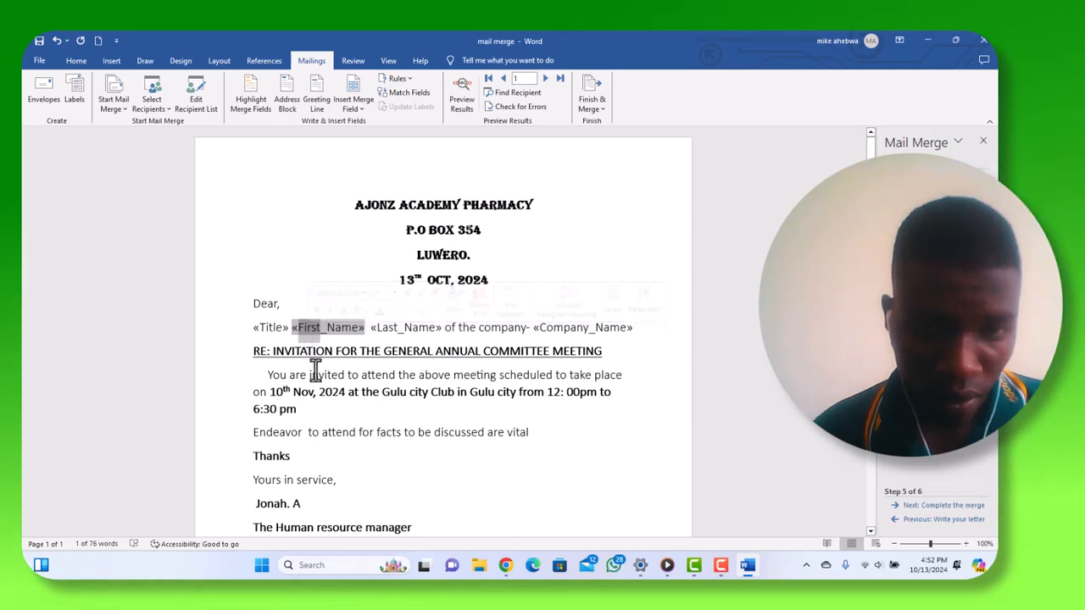
left_click(257, 327)
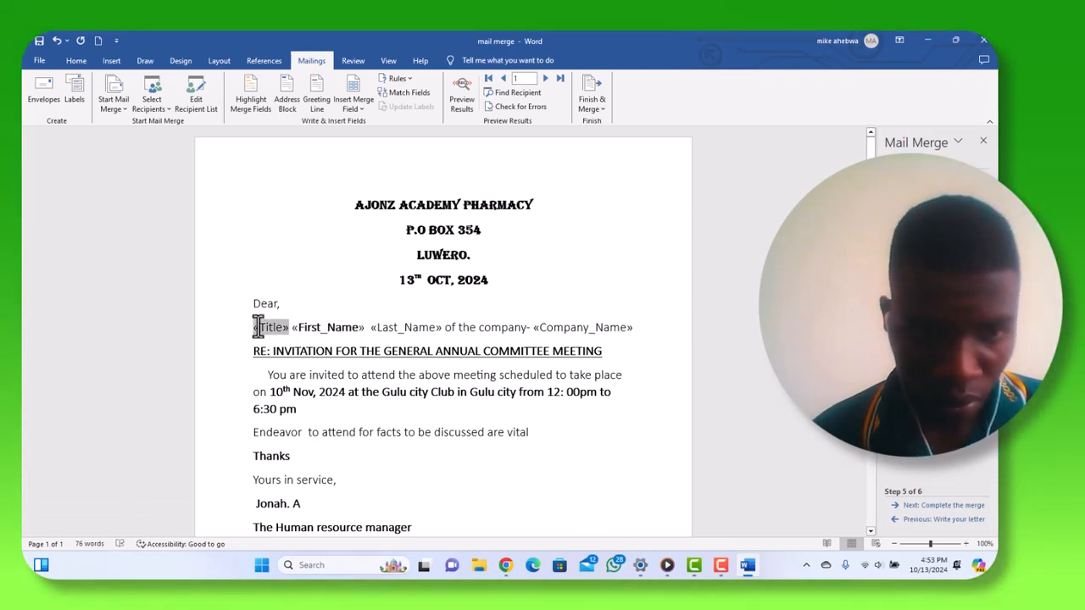
triple_click(258, 327)
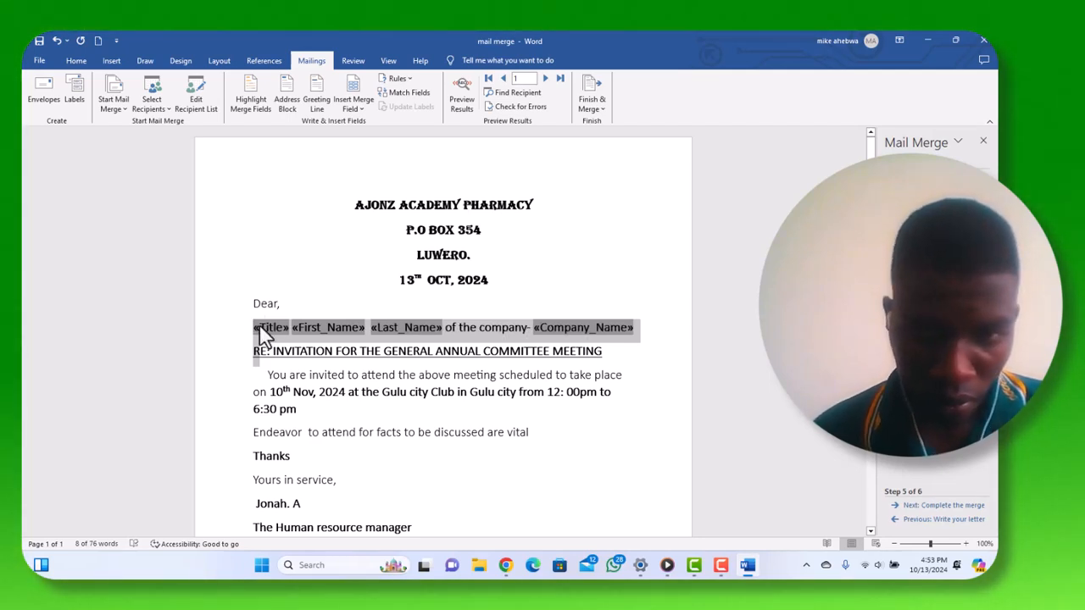
- Remove the bold from the words "of the company" between the «Last_Name» and «Company_Name» fields
left_click(523, 327)
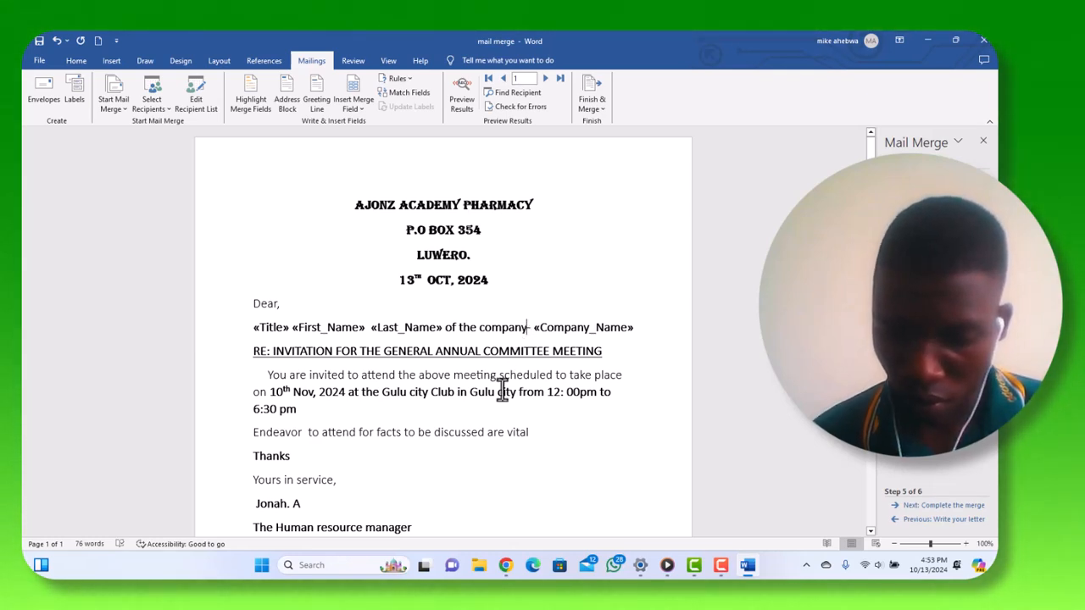
key("shift+Left")
key("shift+Left")
key("shift+Left")
key("shift+Left")
key("shift+Left")
key("shift+Left")
key("shift+Left")
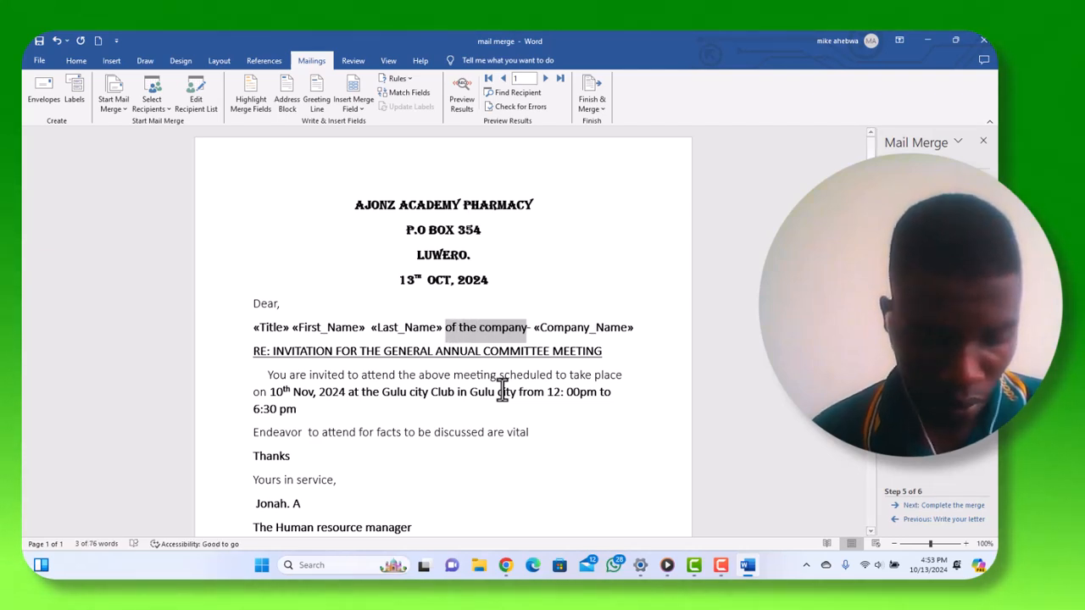
left_click(666, 293)
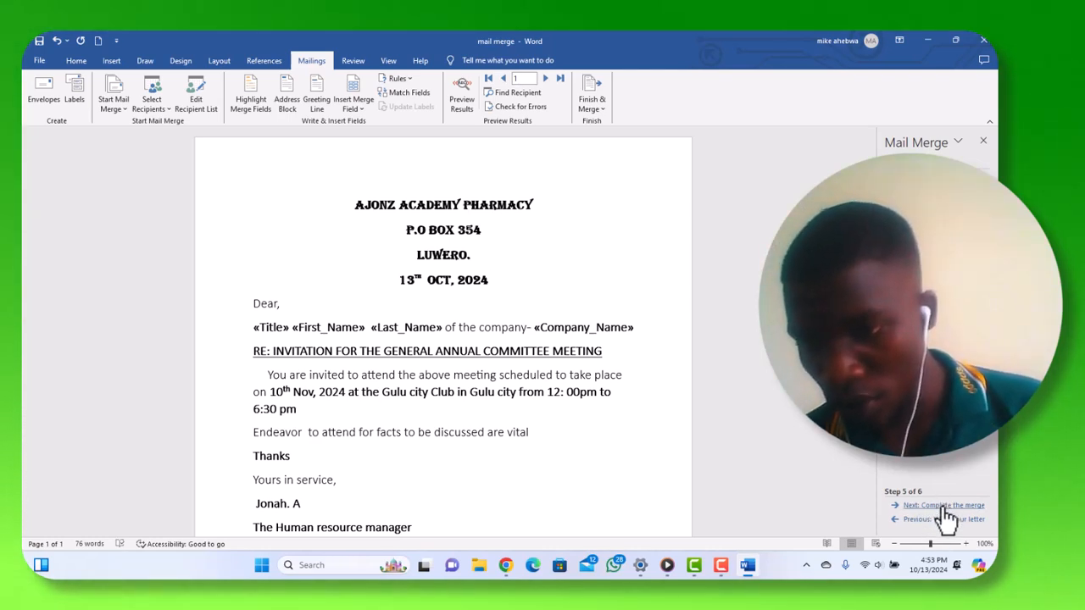
- Go to the final merge stage, return to the letter preview, and preview the third recipient's letter
left_click(944, 506)
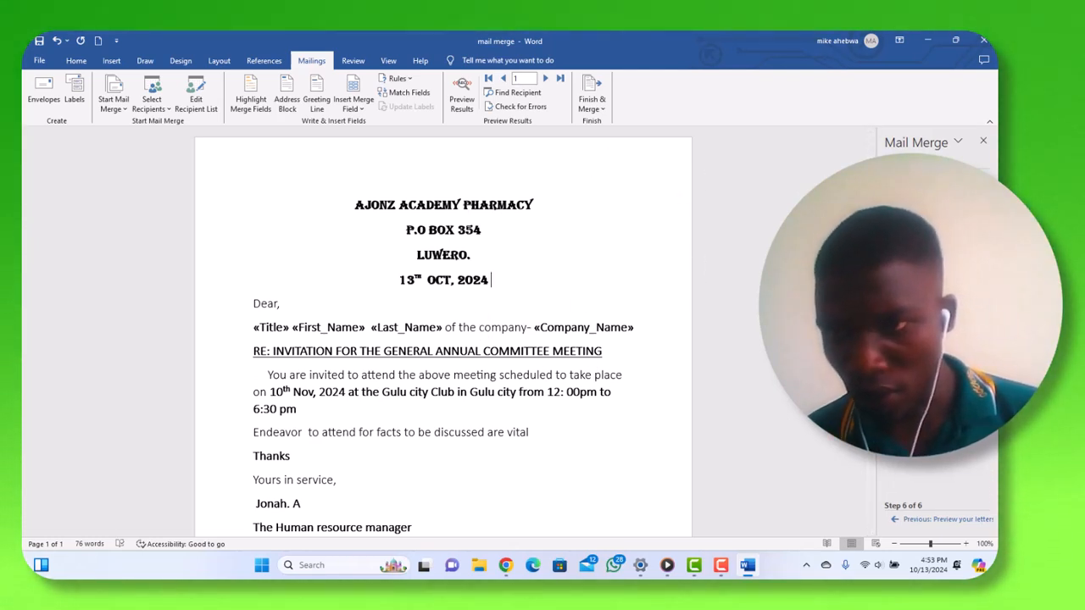
left_click(931, 521)
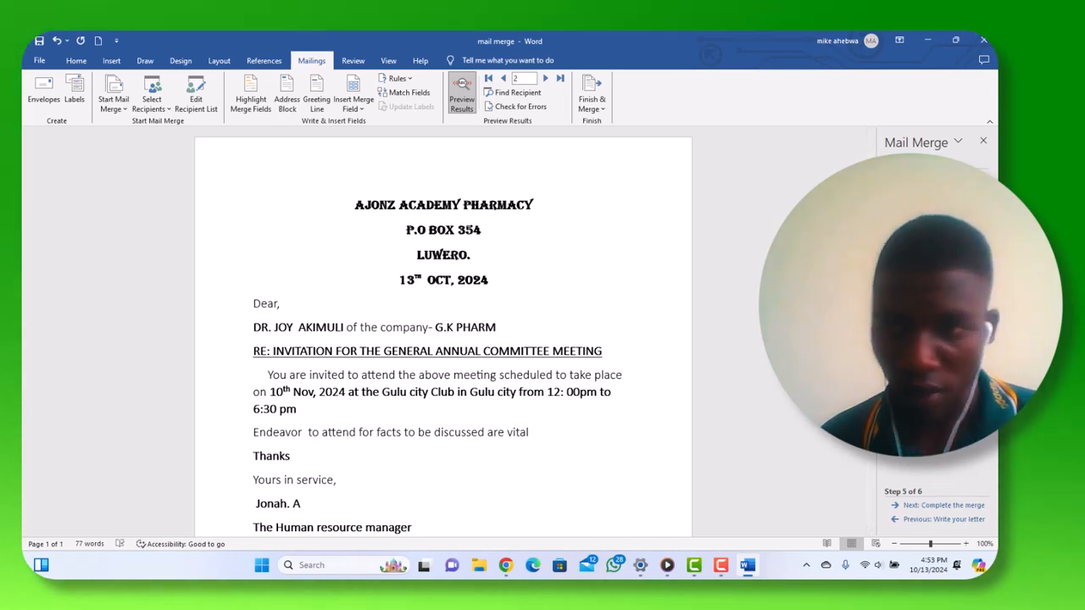
left_click(968, 241)
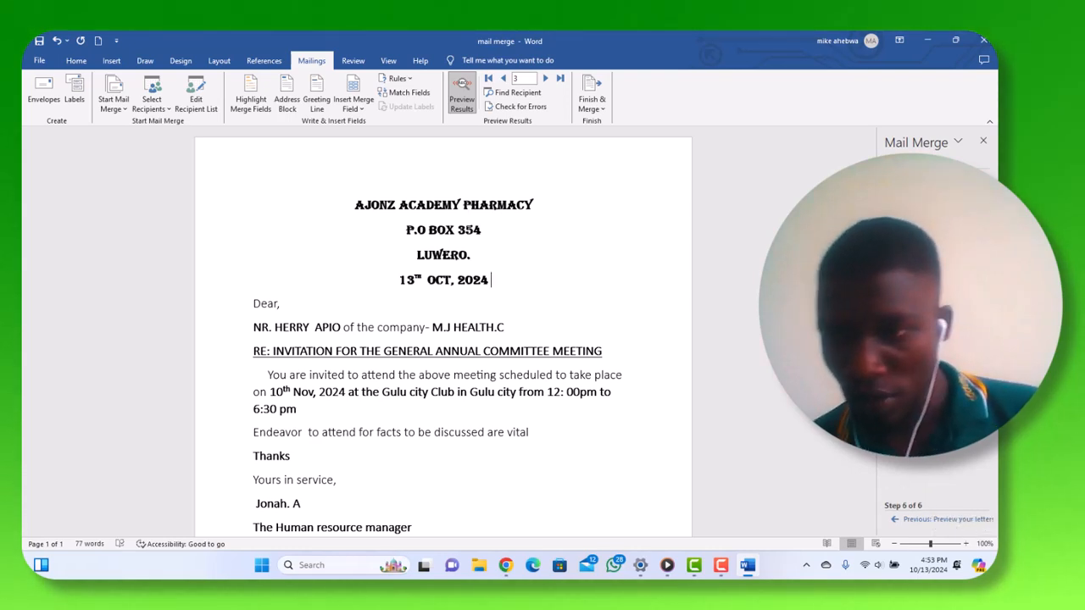
- Open the print settings for merging all records to the printer, and close them without printing
left_click(911, 290)
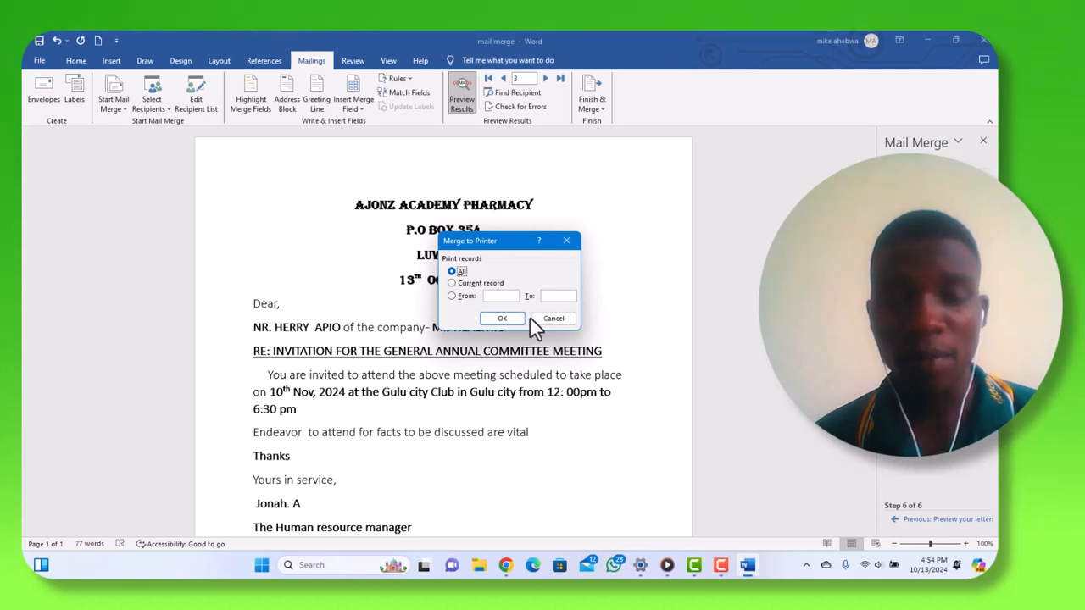
left_click(504, 316)
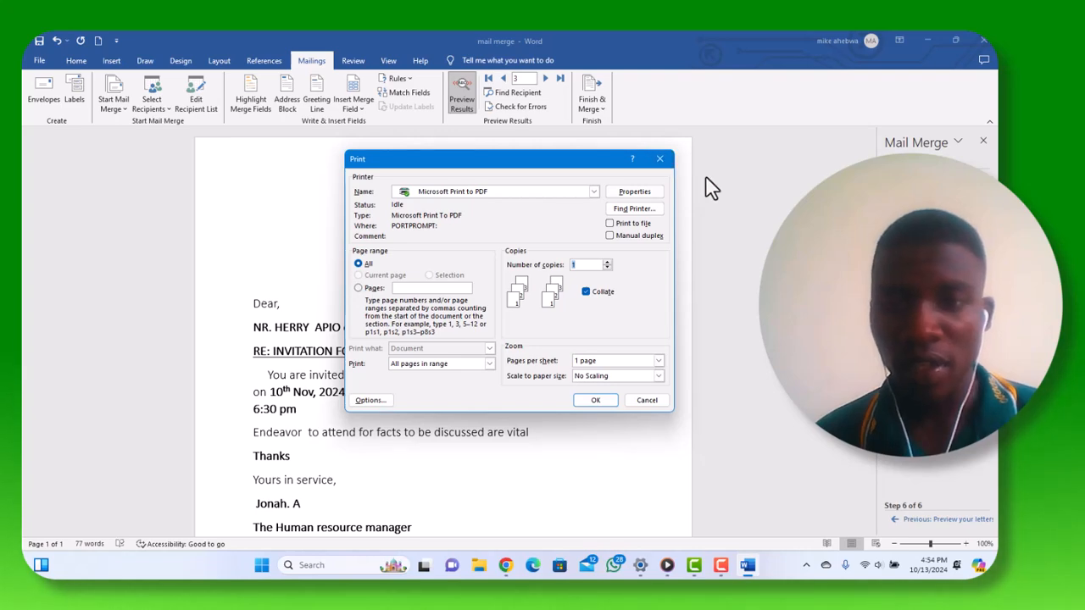
left_click(660, 159)
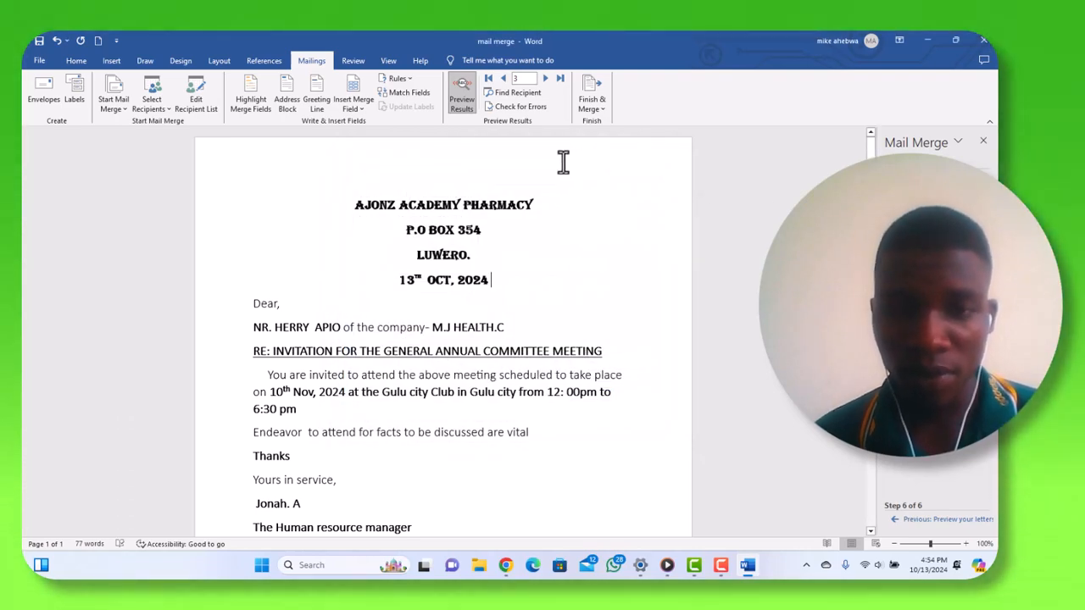